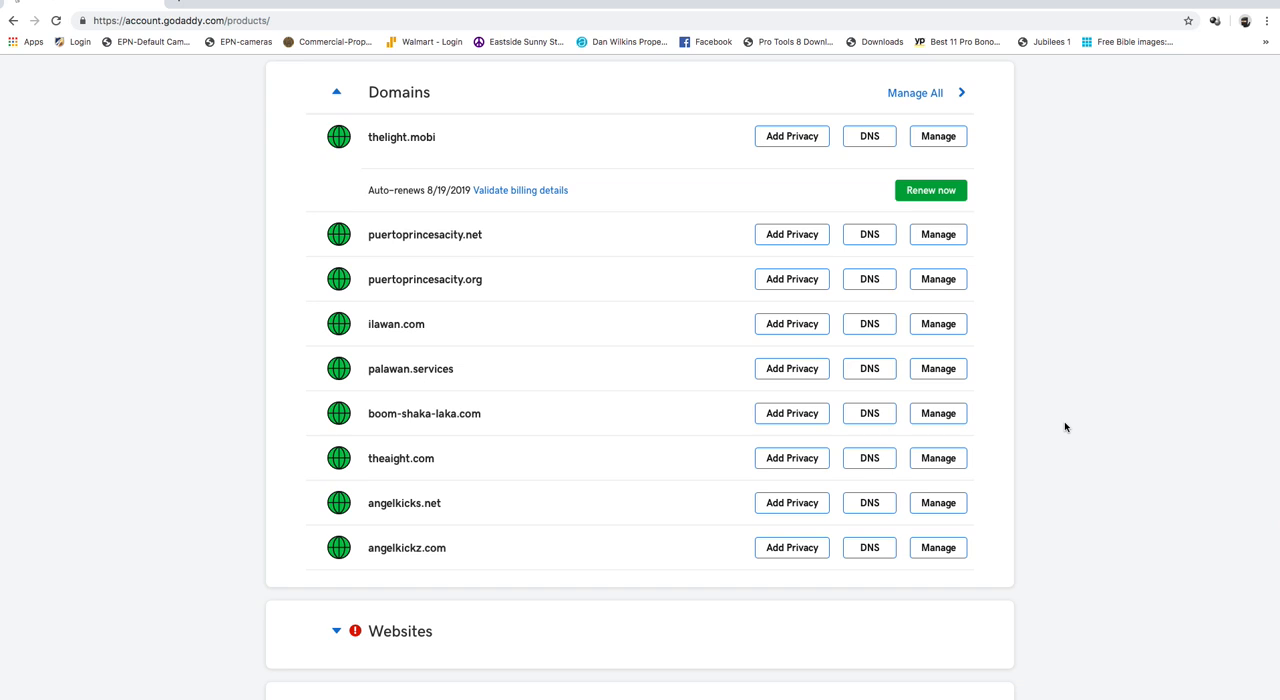
- Open the eleazar.com hosting dashboard from the account's web hosting plans
{"action": "scroll", "coordinate": [1065, 427], "scroll_direction": "down", "scroll_amount": 3}
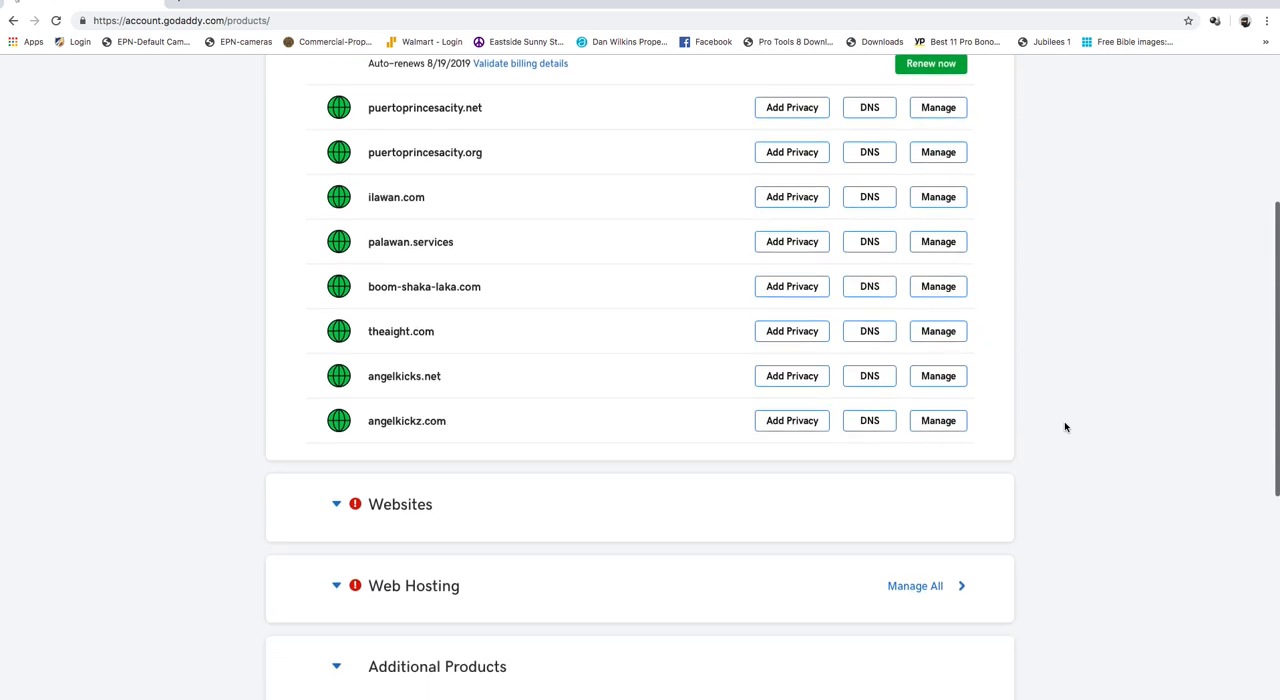
{"action": "left_click", "coordinate": [929, 596]}
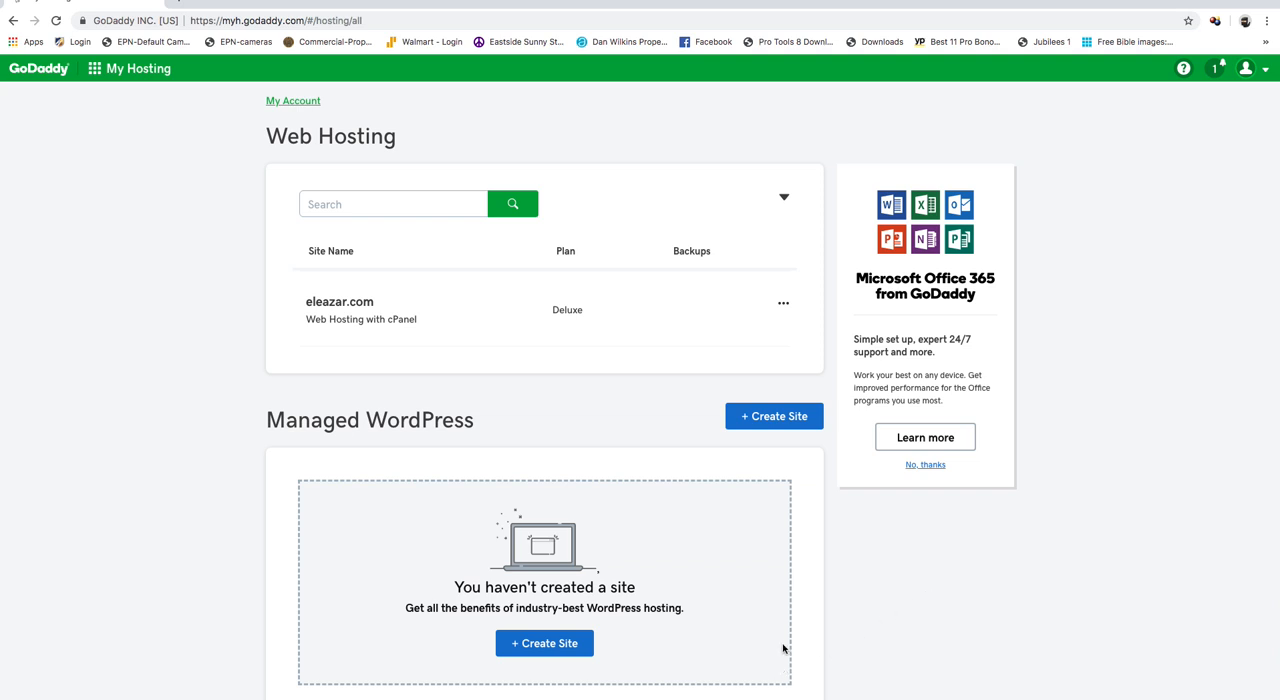
{"action": "left_click", "coordinate": [332, 311]}
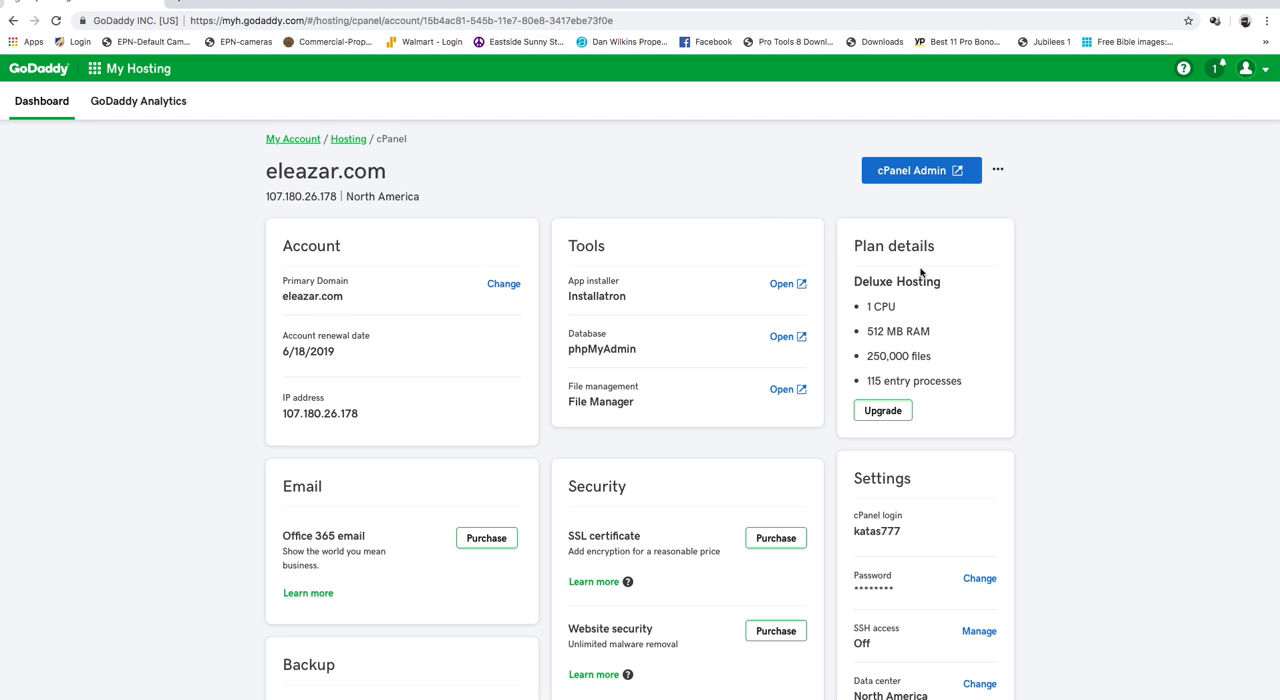
- Look over the hosting plan's dashboard and open its cPanel administration
{"action": "scroll", "coordinate": [1061, 503], "scroll_direction": "down", "scroll_amount": 3}
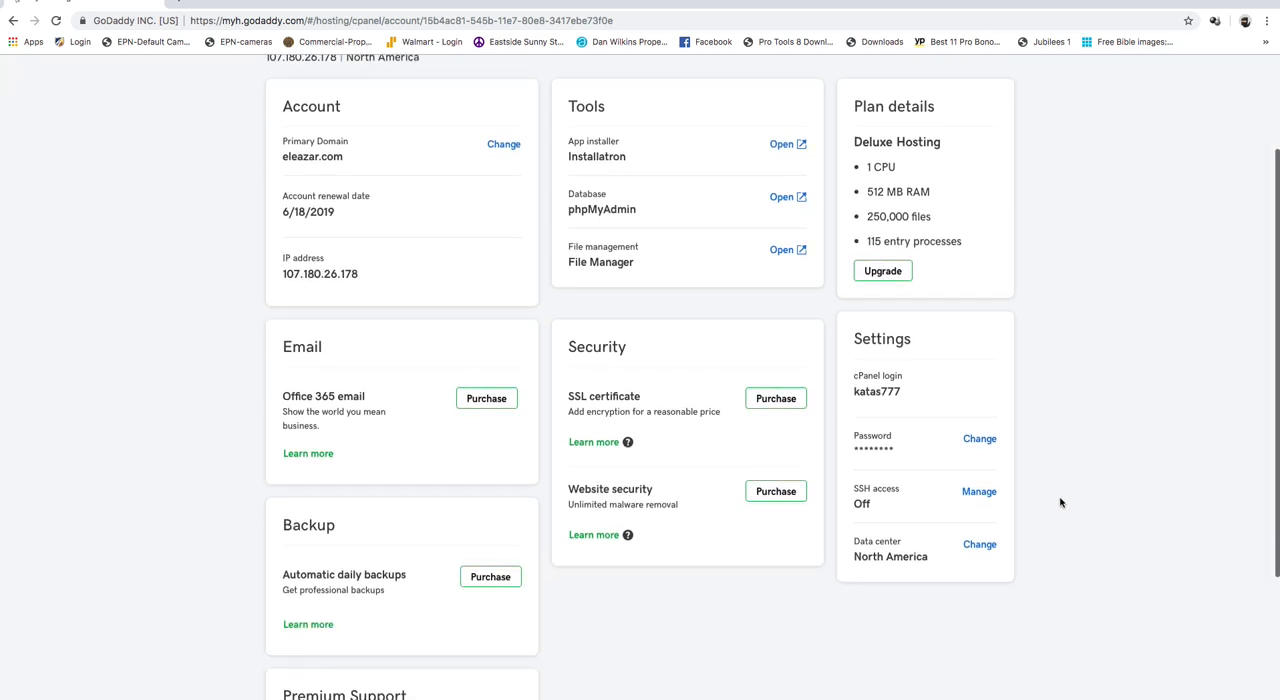
{"action": "scroll", "coordinate": [1061, 503], "scroll_direction": "down", "scroll_amount": 2}
{"action": "scroll", "coordinate": [1061, 503], "scroll_direction": "up", "scroll_amount": 2}
{"action": "scroll", "coordinate": [1061, 503], "scroll_direction": "up", "scroll_amount": 3}
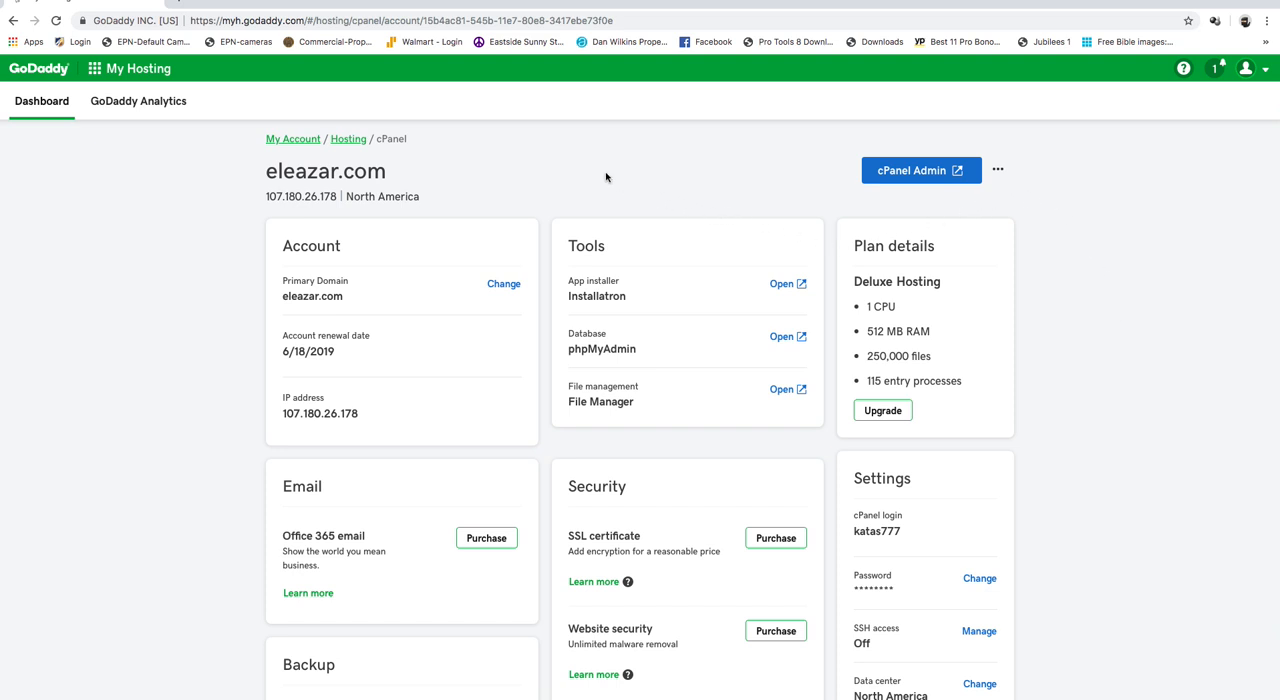
{"action": "left_click", "coordinate": [924, 180]}
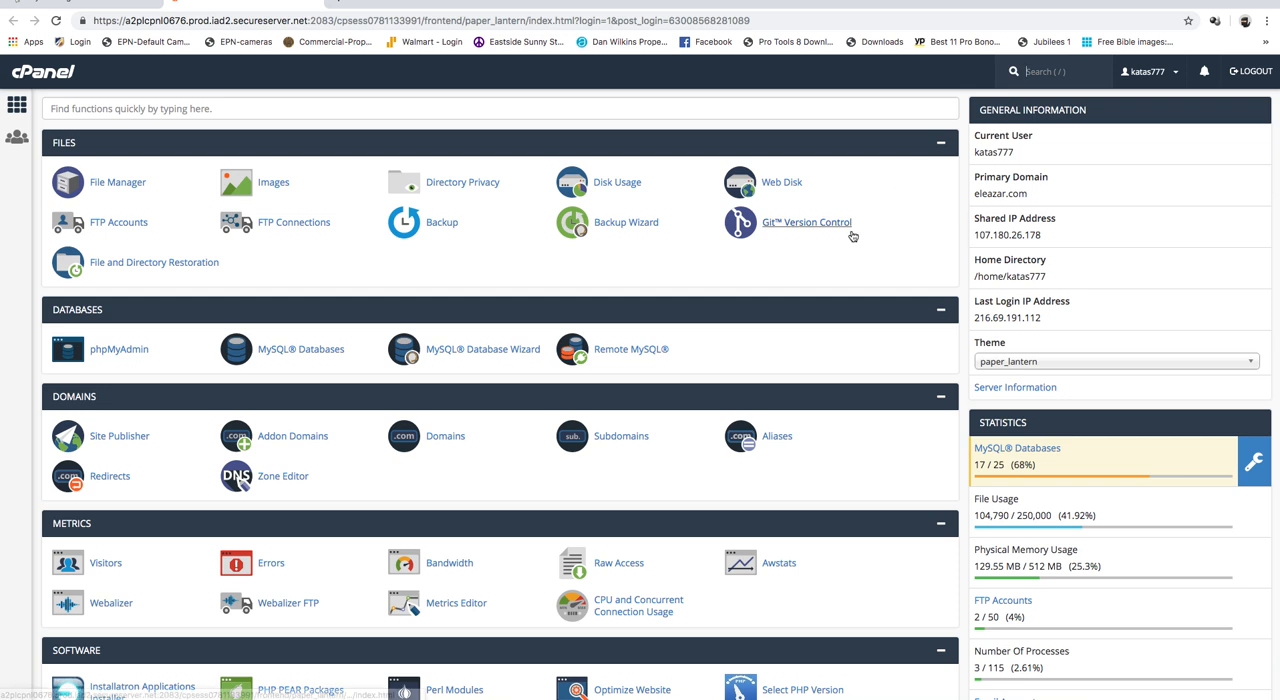
- Open the Installatron Applications Installer from cPanel's software section
{"action": "scroll", "coordinate": [829, 525], "scroll_direction": "down", "scroll_amount": 2}
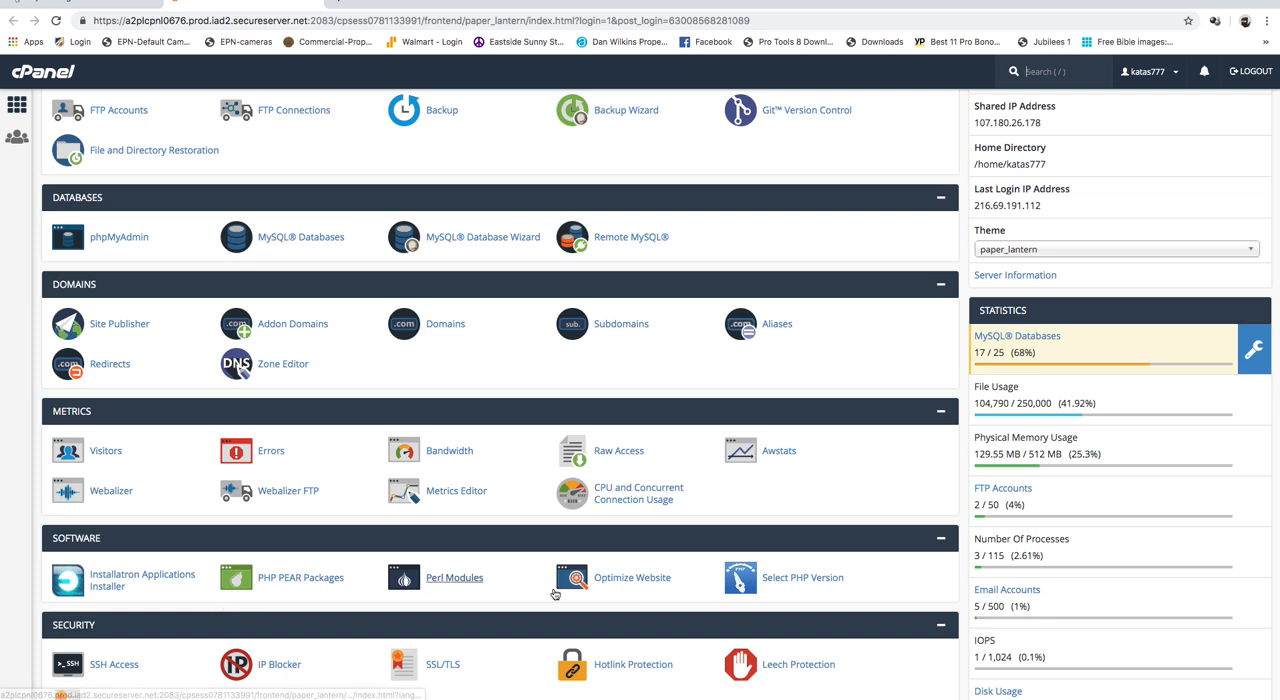
{"action": "scroll", "coordinate": [500, 590], "scroll_direction": "down", "scroll_amount": 2}
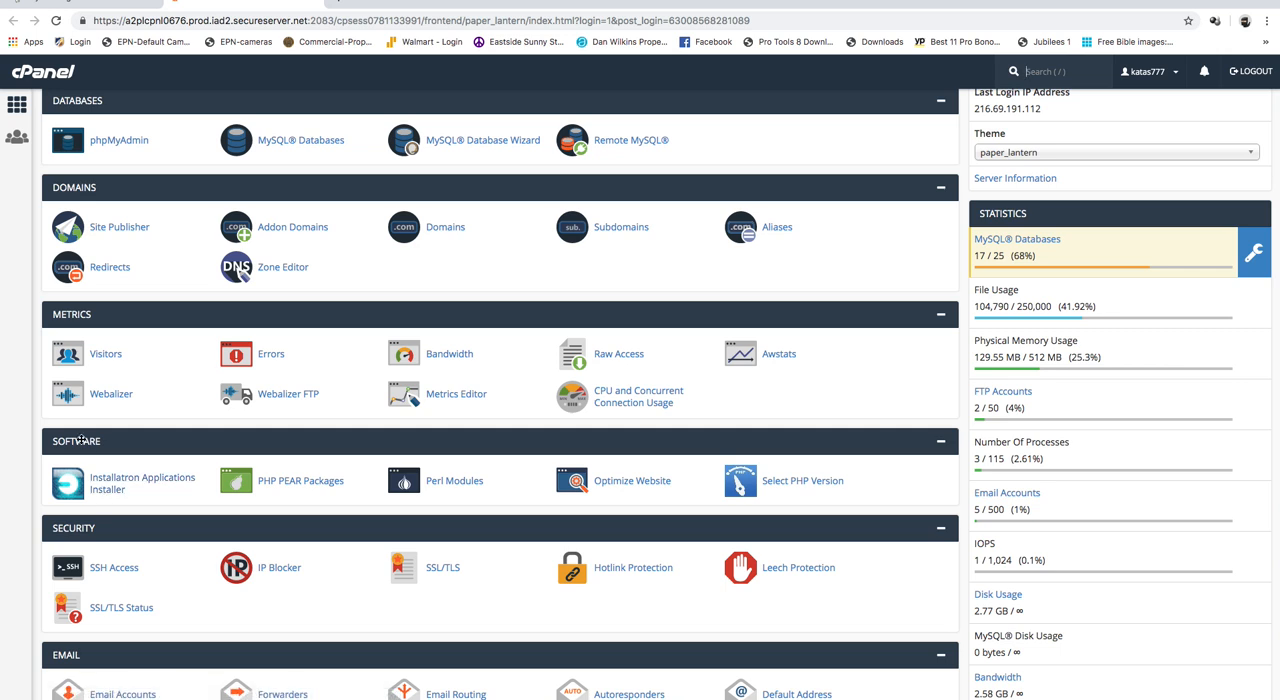
{"action": "left_click", "coordinate": [101, 490]}
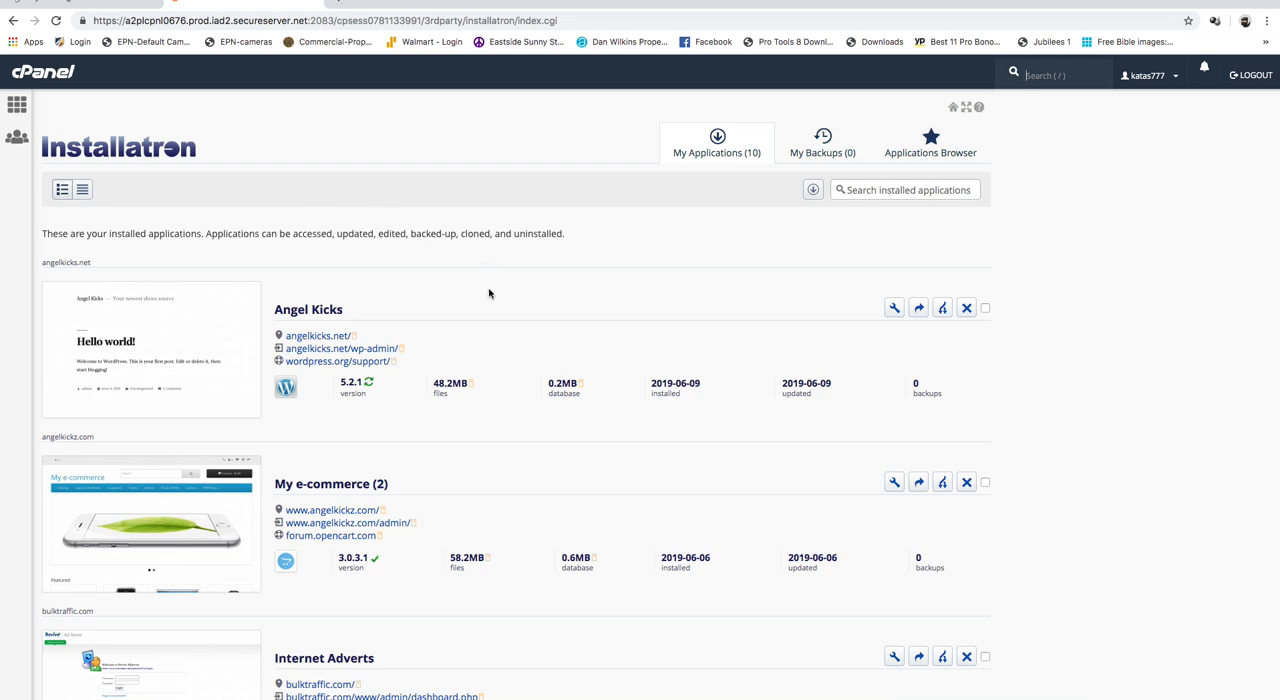
- Look through the applications already installed and open Installatron's catalogue of available applications
{"action": "scroll", "coordinate": [536, 307], "scroll_direction": "down", "scroll_amount": 3}
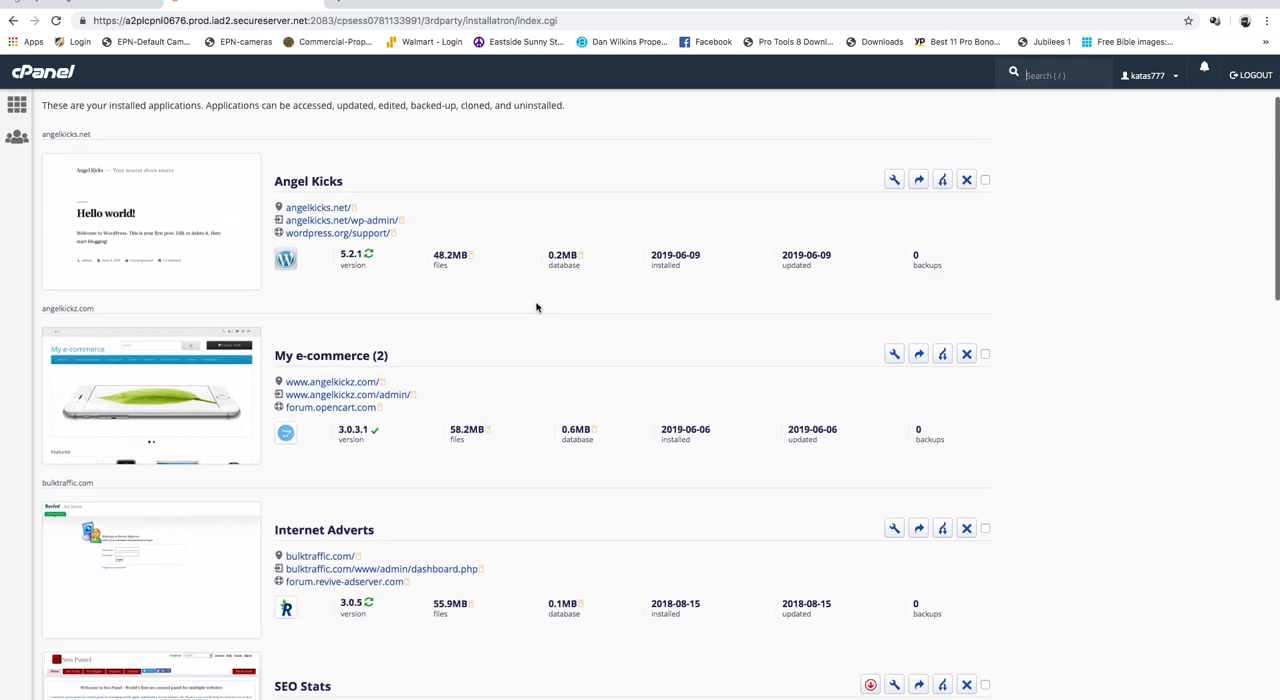
{"action": "scroll", "coordinate": [536, 307], "scroll_direction": "up", "scroll_amount": 3}
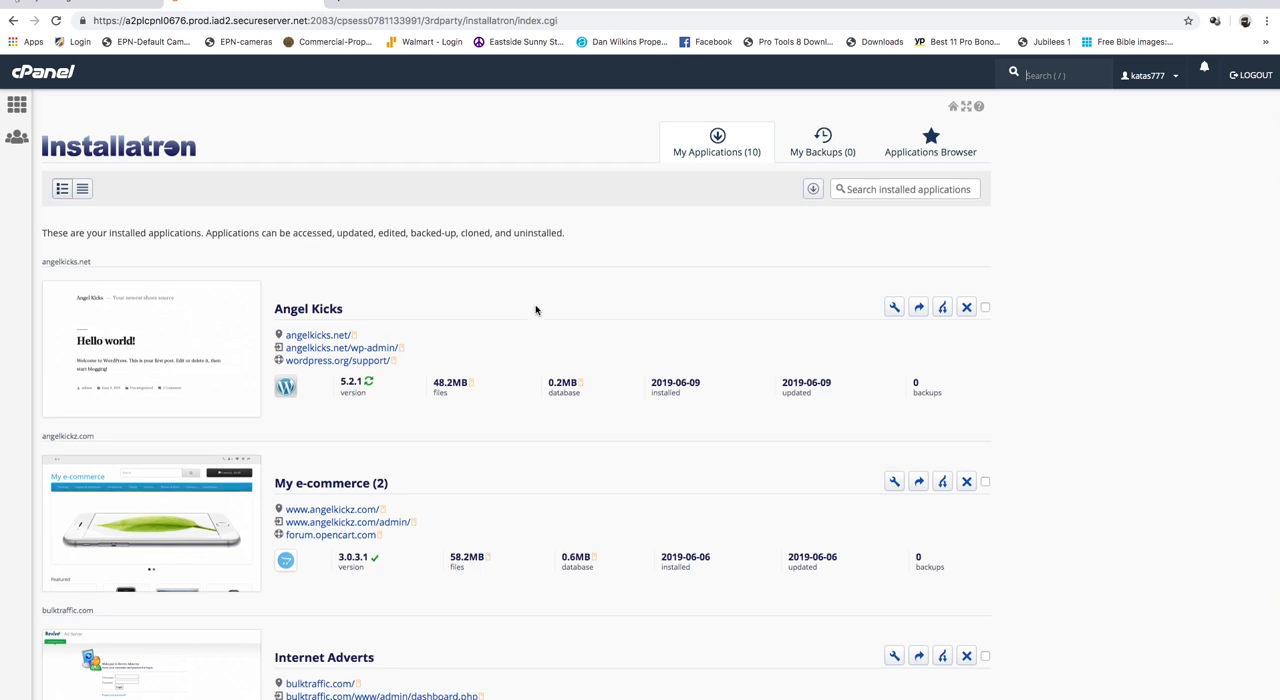
{"action": "scroll", "coordinate": [536, 308], "scroll_direction": "down", "scroll_amount": 20}
{"action": "scroll", "coordinate": [536, 310], "scroll_direction": "down", "scroll_amount": 4}
{"action": "scroll", "coordinate": [536, 310], "scroll_direction": "up", "scroll_amount": 15}
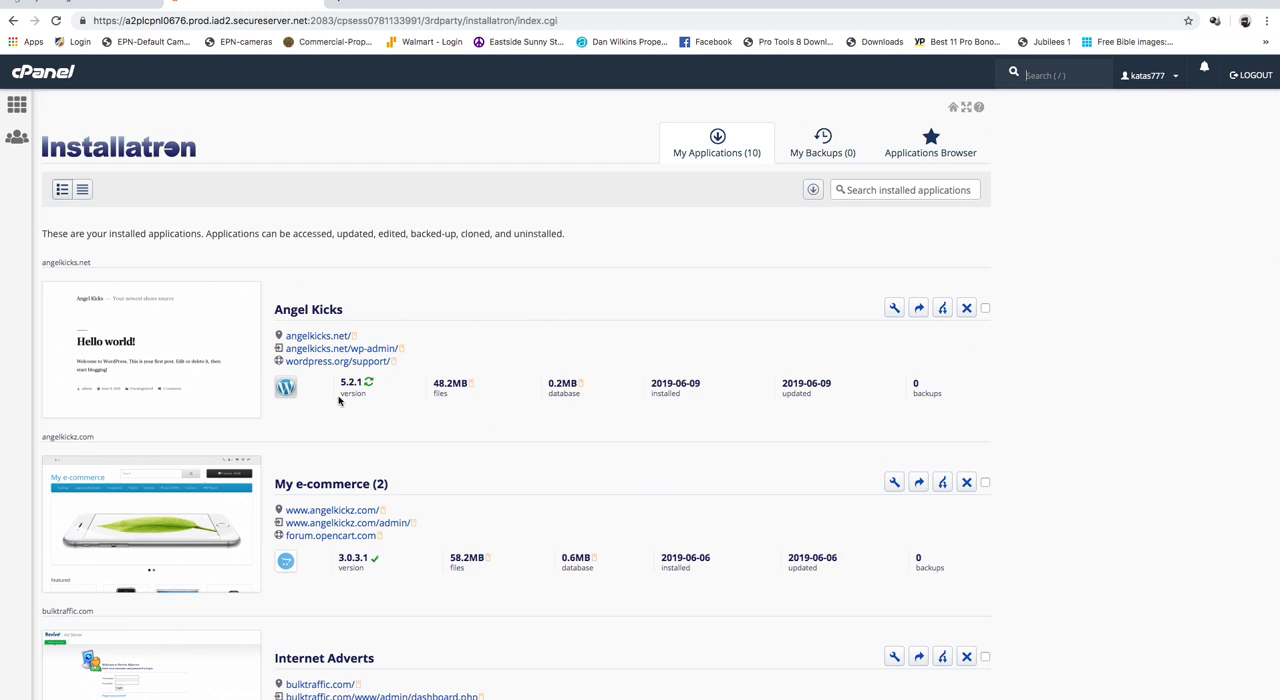
{"action": "mouse_move", "coordinate": [626, 698]}
{"action": "left_click", "coordinate": [926, 148]}
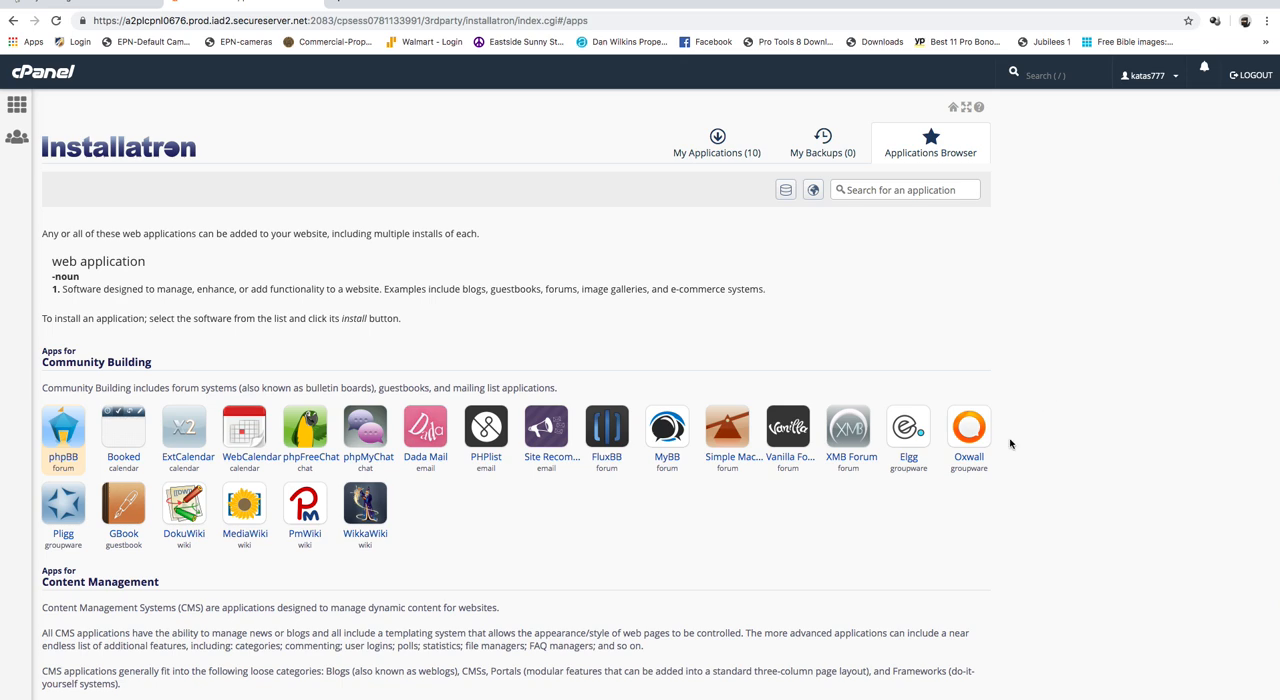
- Find WordPress among the content management applications and open its details page
{"action": "scroll", "coordinate": [1010, 444], "scroll_direction": "down", "scroll_amount": 1}
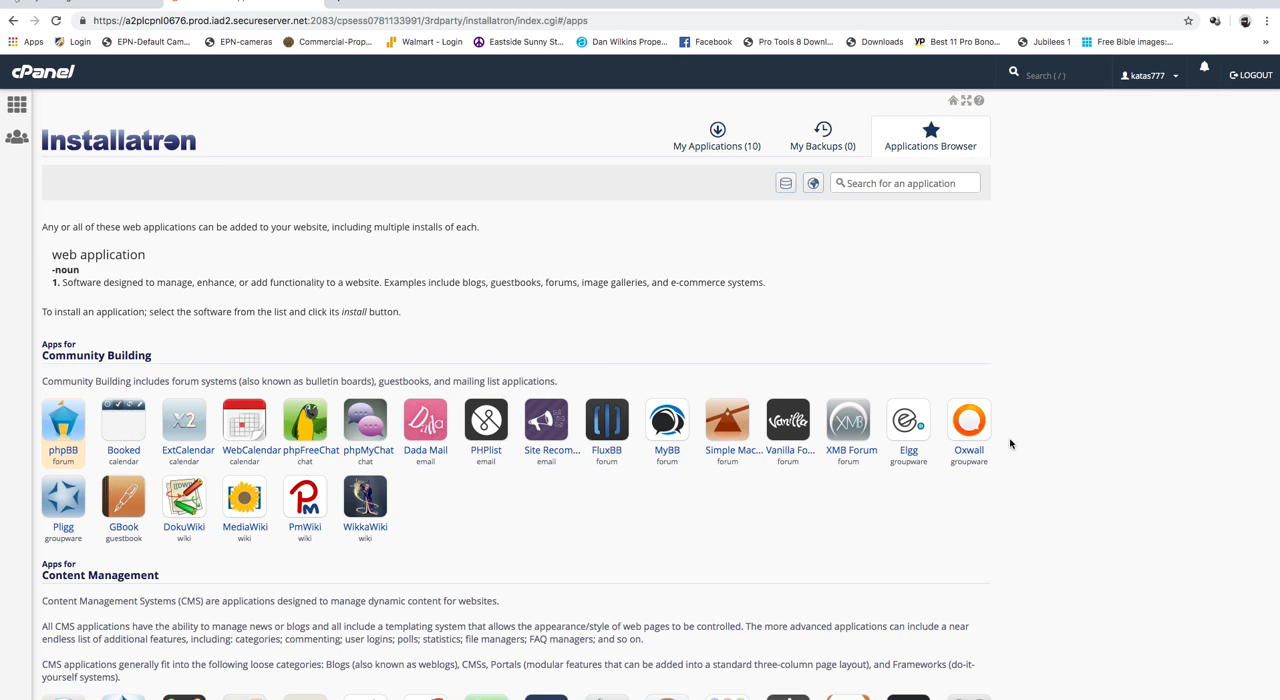
{"action": "scroll", "coordinate": [1010, 444], "scroll_direction": "down", "scroll_amount": 5}
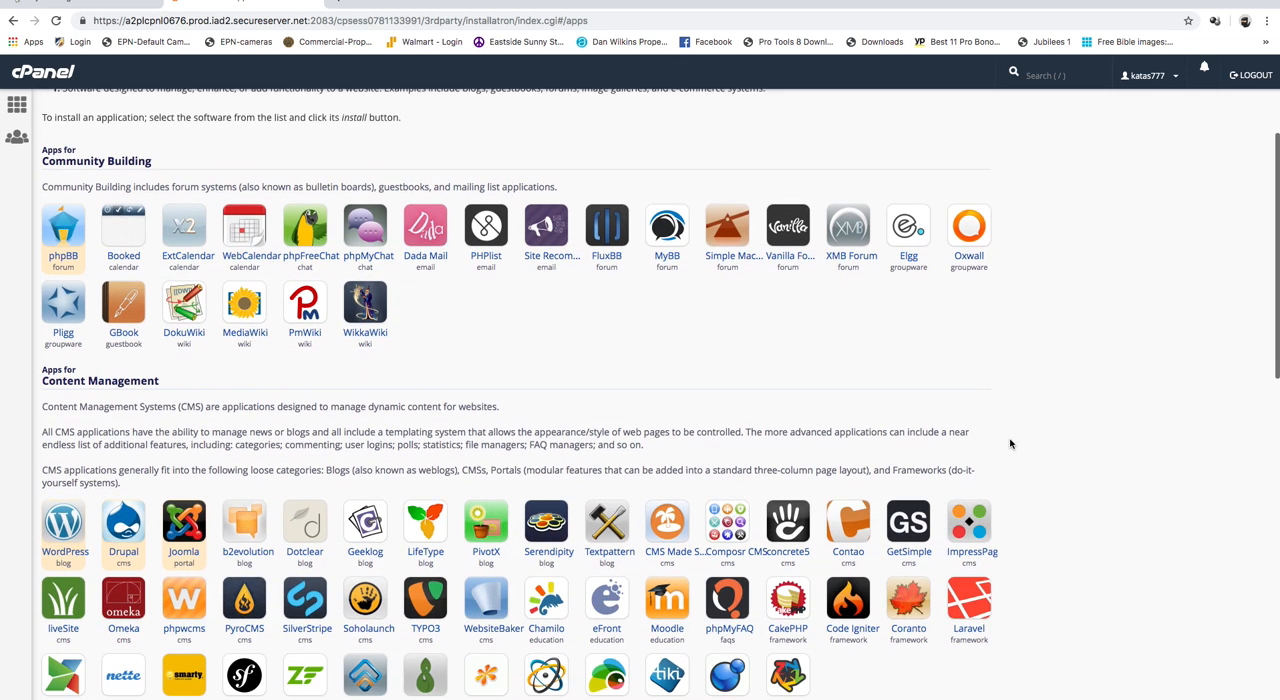
{"action": "scroll", "coordinate": [1010, 444], "scroll_direction": "down", "scroll_amount": 2}
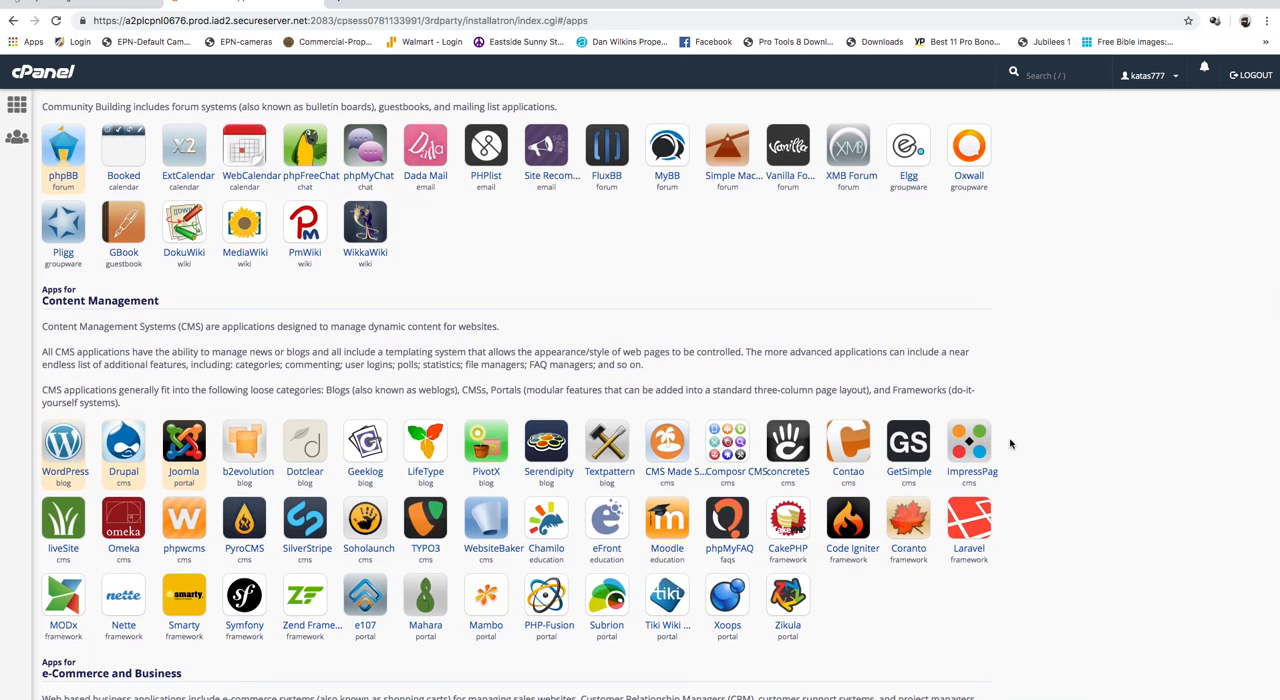
{"action": "scroll", "coordinate": [1010, 444], "scroll_direction": "down", "scroll_amount": 1}
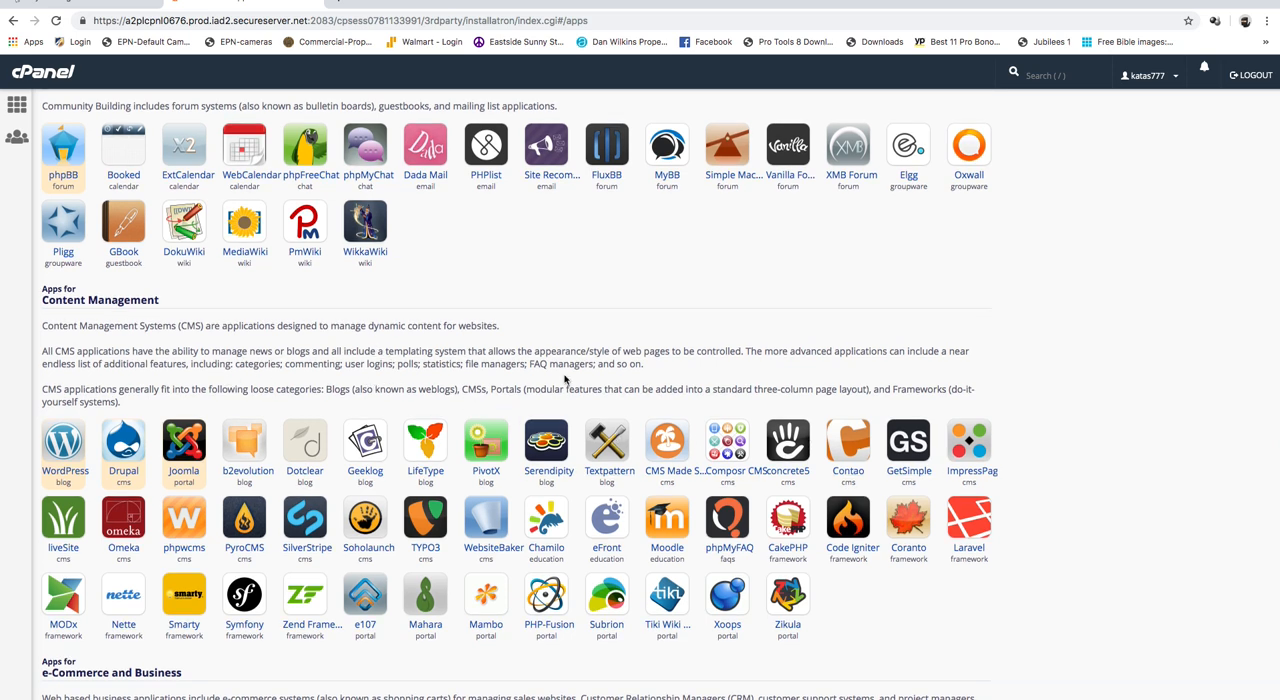
{"action": "scroll", "coordinate": [1089, 576], "scroll_direction": "down", "scroll_amount": 2}
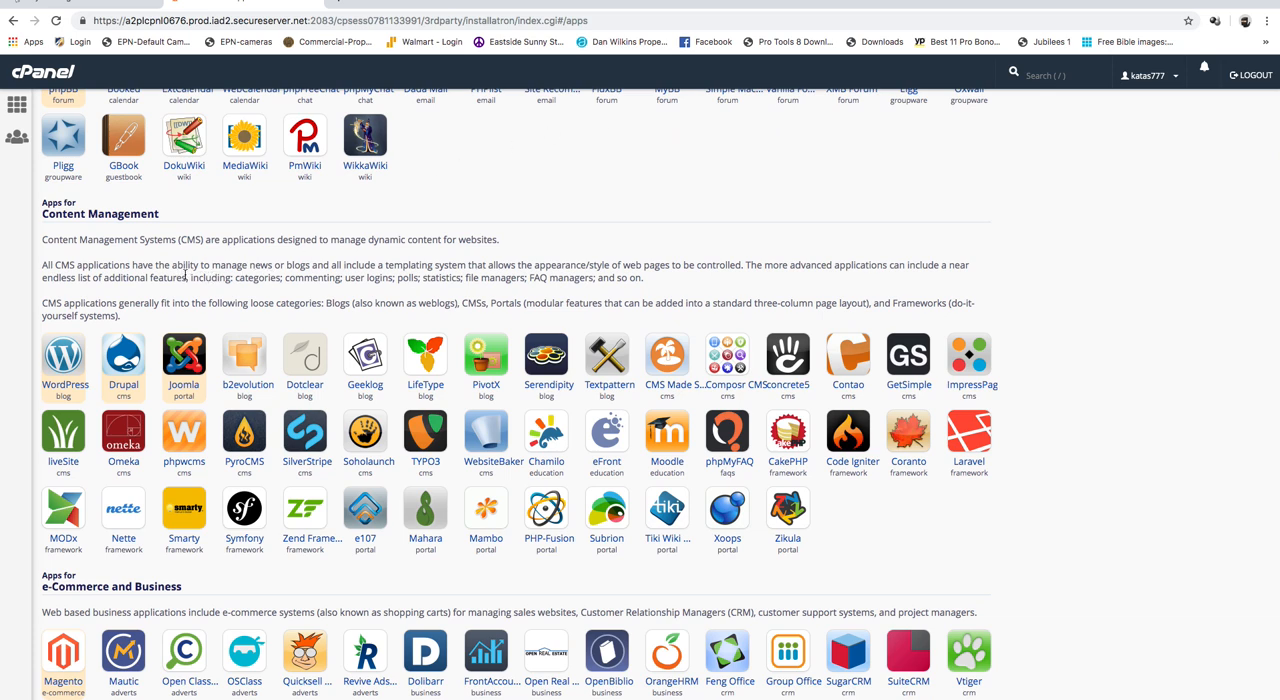
{"action": "left_click", "coordinate": [63, 368]}
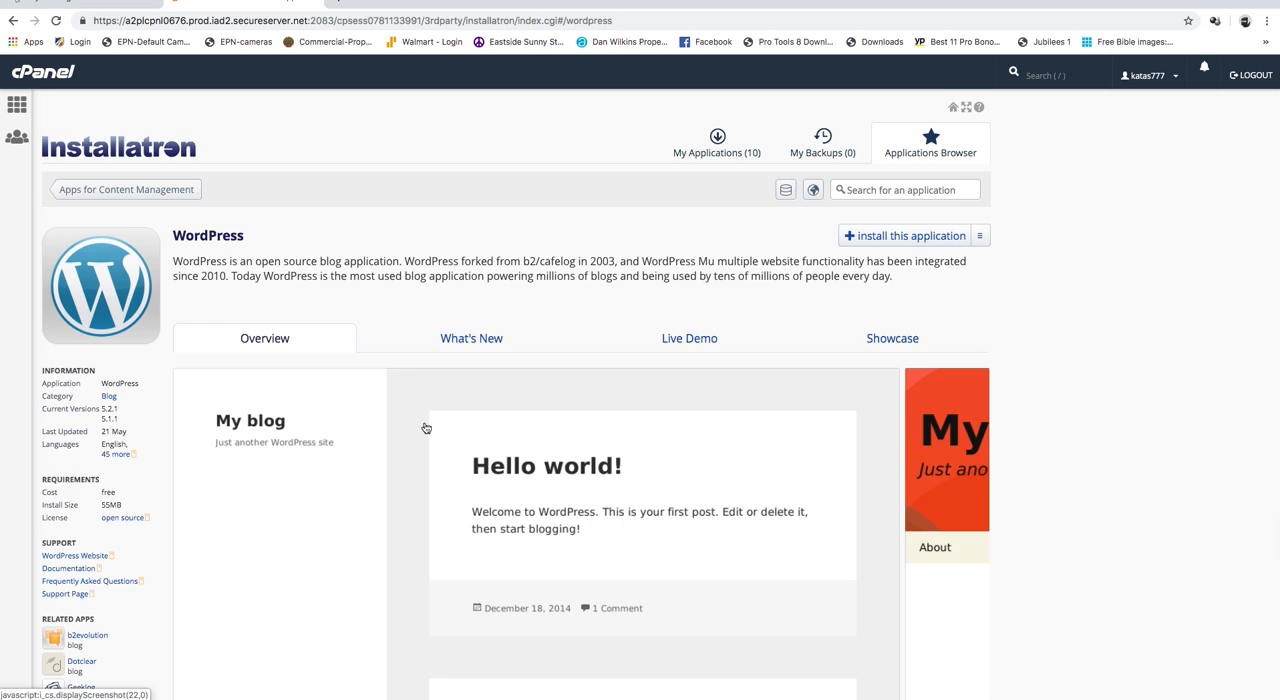
- Look over the WordPress overview and start a new installation of the application
{"action": "scroll", "coordinate": [422, 428], "scroll_direction": "down", "scroll_amount": 3}
{"action": "scroll", "coordinate": [429, 434], "scroll_direction": "down", "scroll_amount": 5}
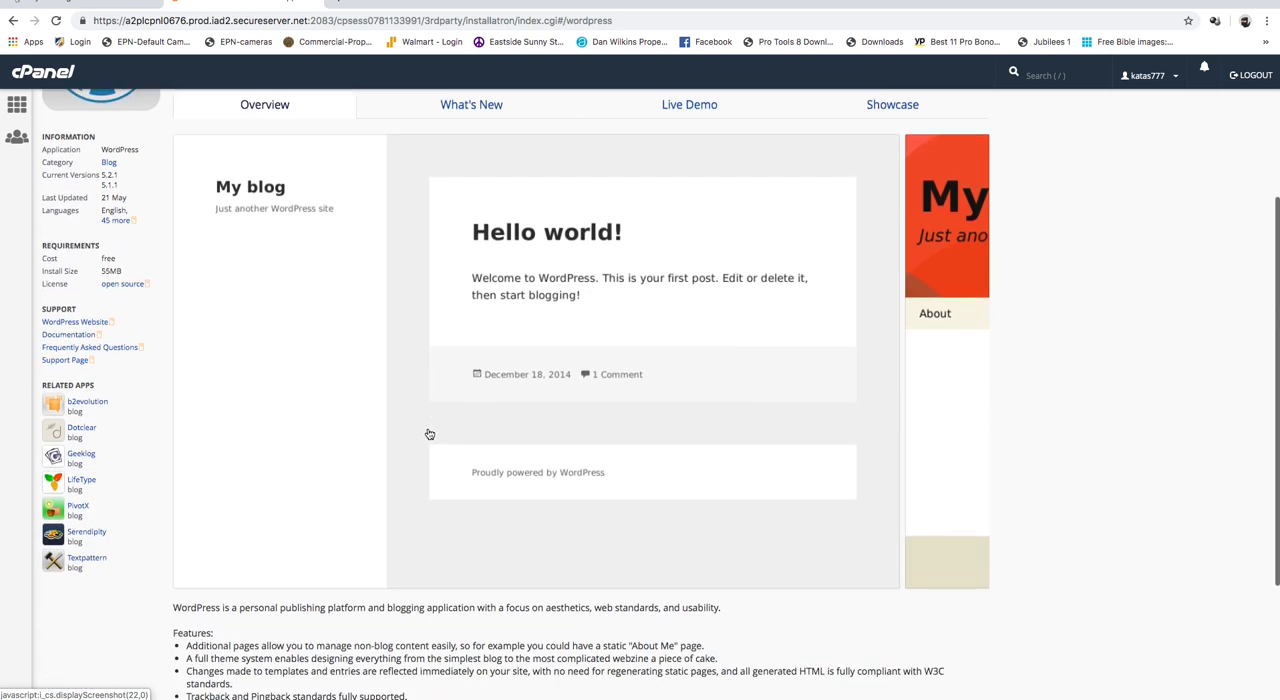
{"action": "scroll", "coordinate": [428, 433], "scroll_direction": "up", "scroll_amount": 10}
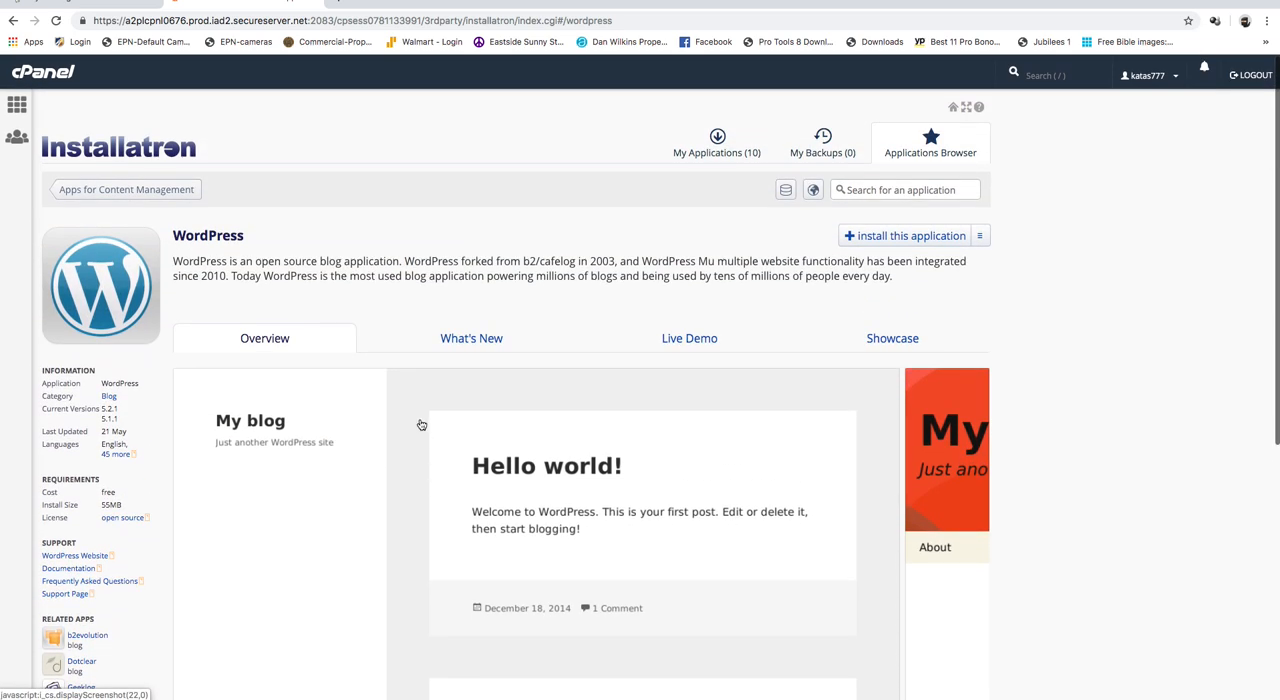
{"action": "left_click", "coordinate": [885, 242]}
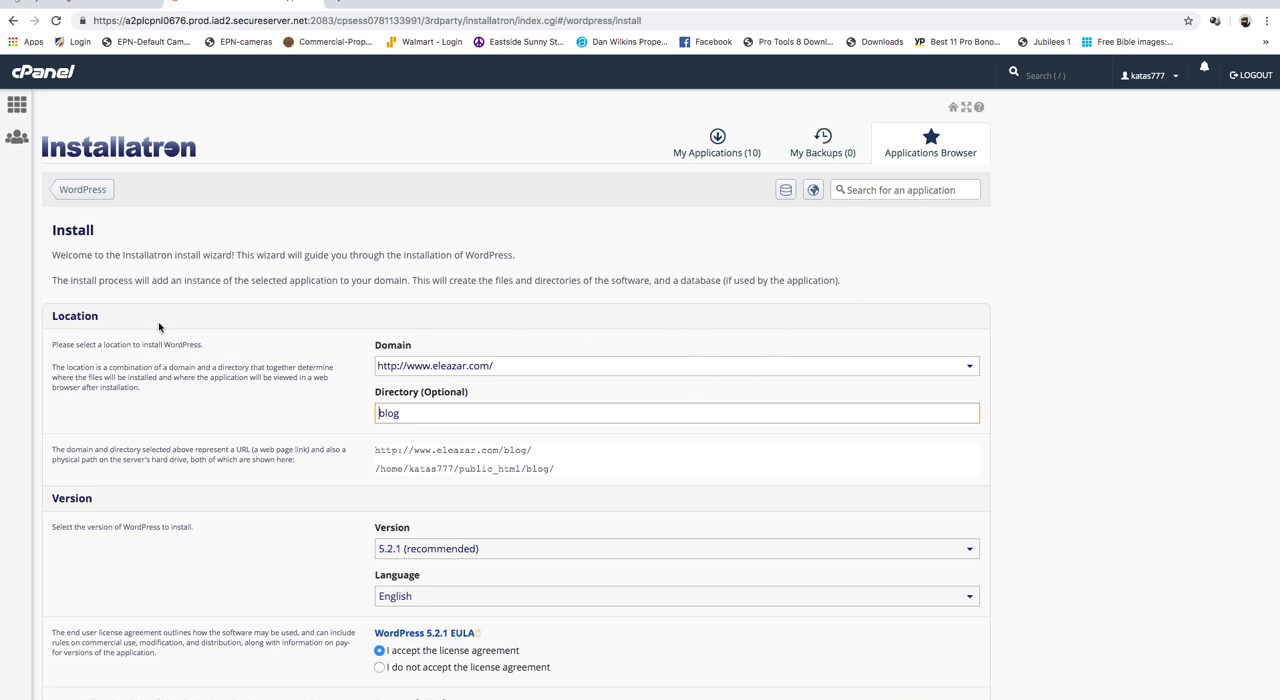
{"action": "scroll", "coordinate": [1031, 420], "scroll_direction": "down", "scroll_amount": 2}
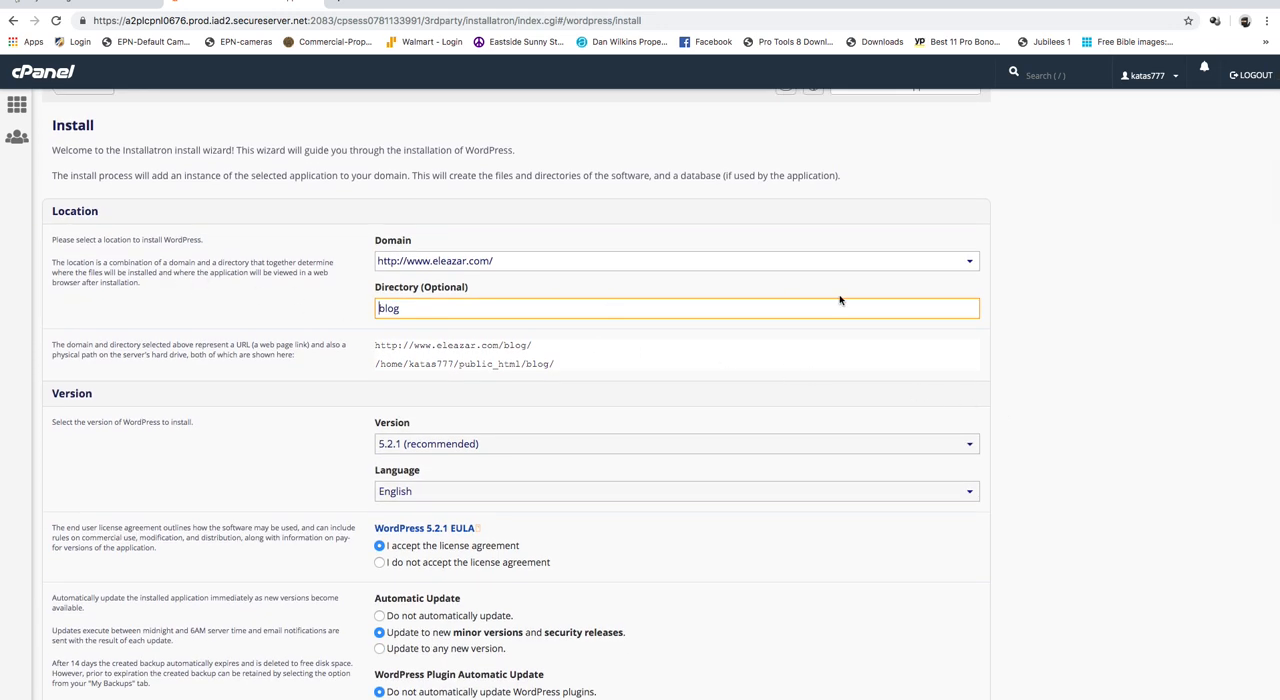
{"action": "left_click", "coordinate": [940, 269]}
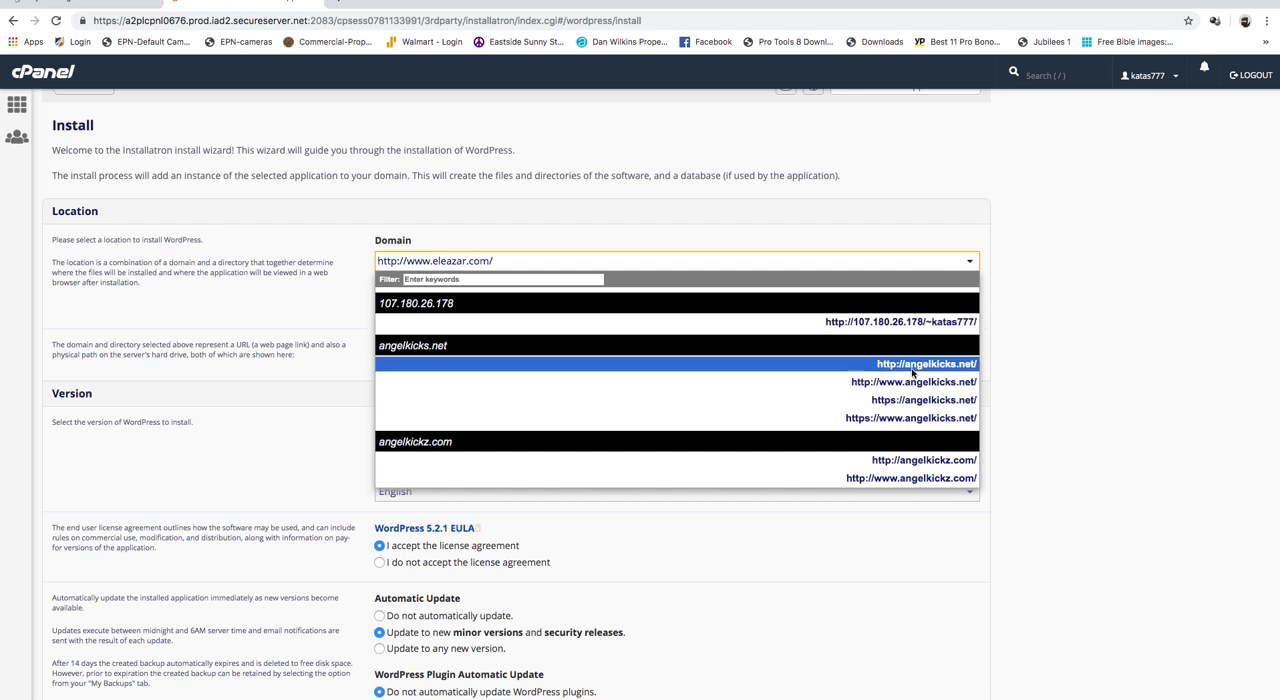
{"action": "scroll", "coordinate": [907, 424], "scroll_direction": "down", "scroll_amount": 6}
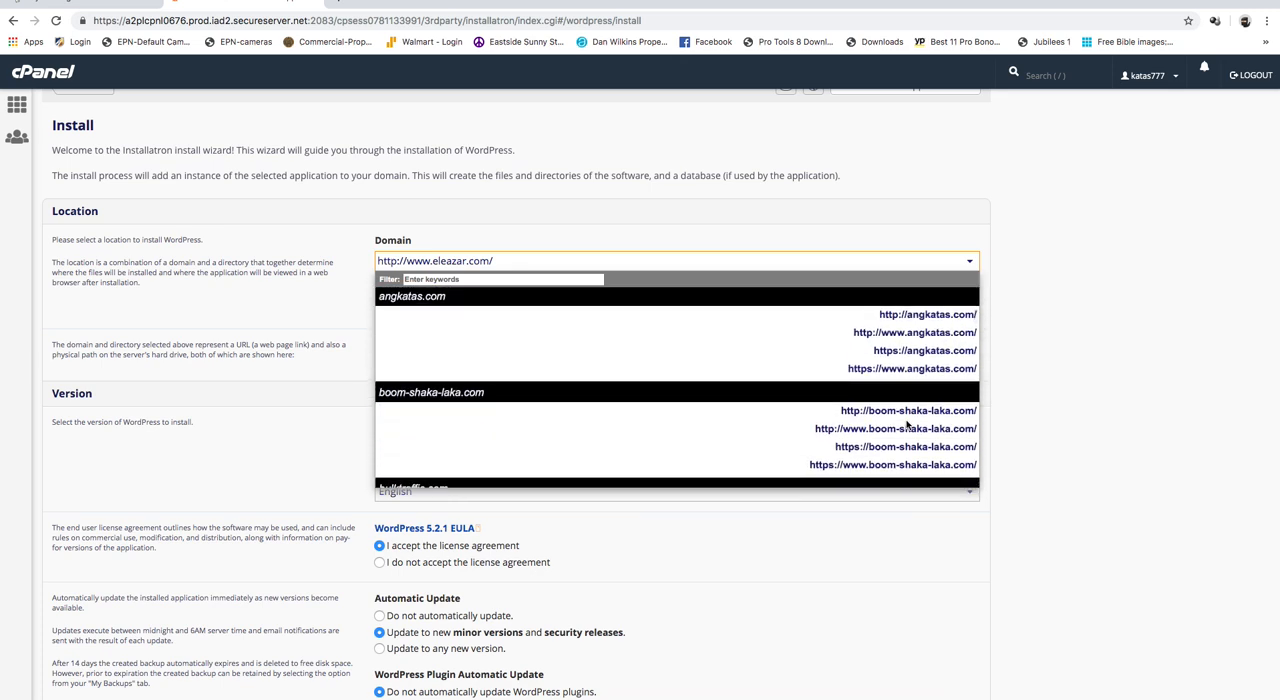
{"action": "scroll", "coordinate": [907, 424], "scroll_direction": "down", "scroll_amount": 3}
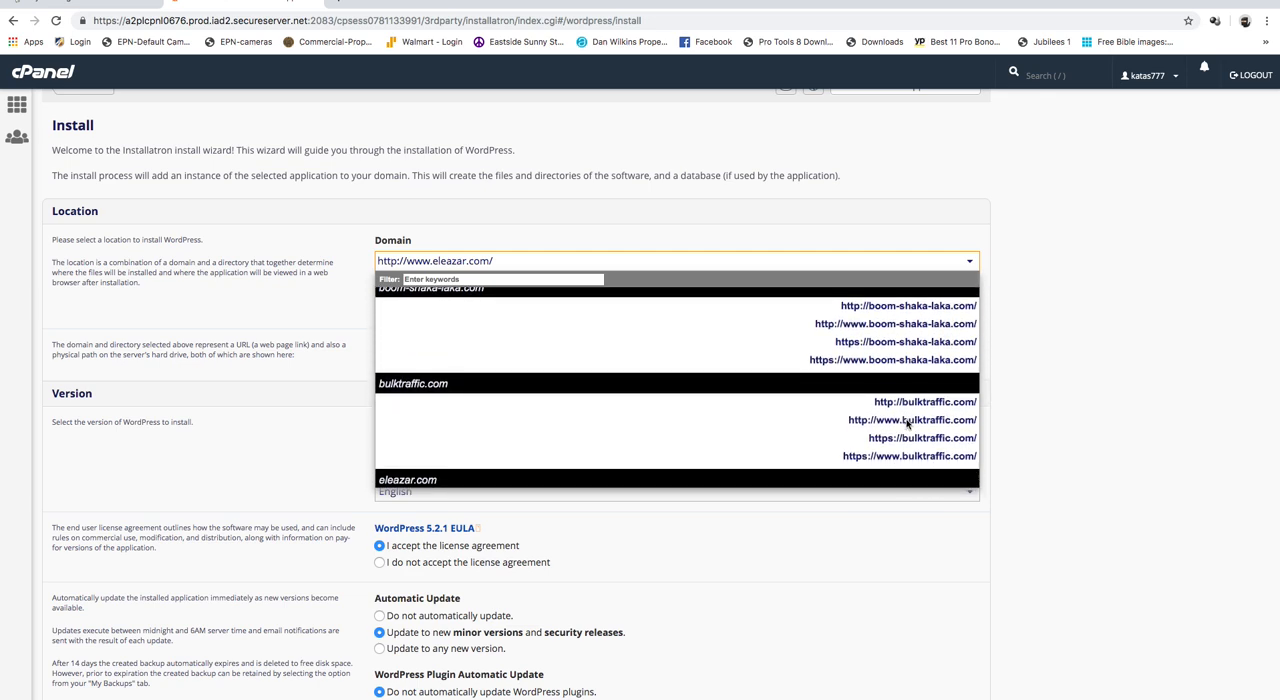
{"action": "scroll", "coordinate": [907, 424], "scroll_direction": "down", "scroll_amount": 7}
{"action": "scroll", "coordinate": [907, 424], "scroll_direction": "down", "scroll_amount": 8}
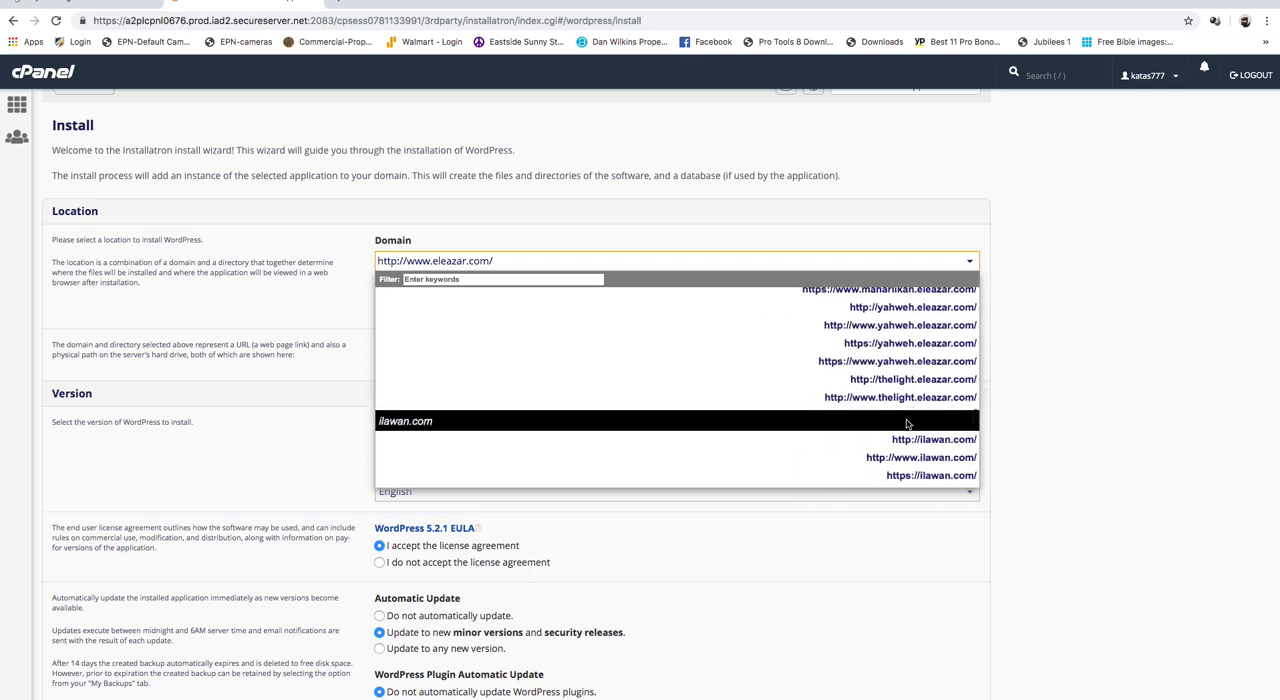
{"action": "scroll", "coordinate": [907, 424], "scroll_direction": "down", "scroll_amount": 2}
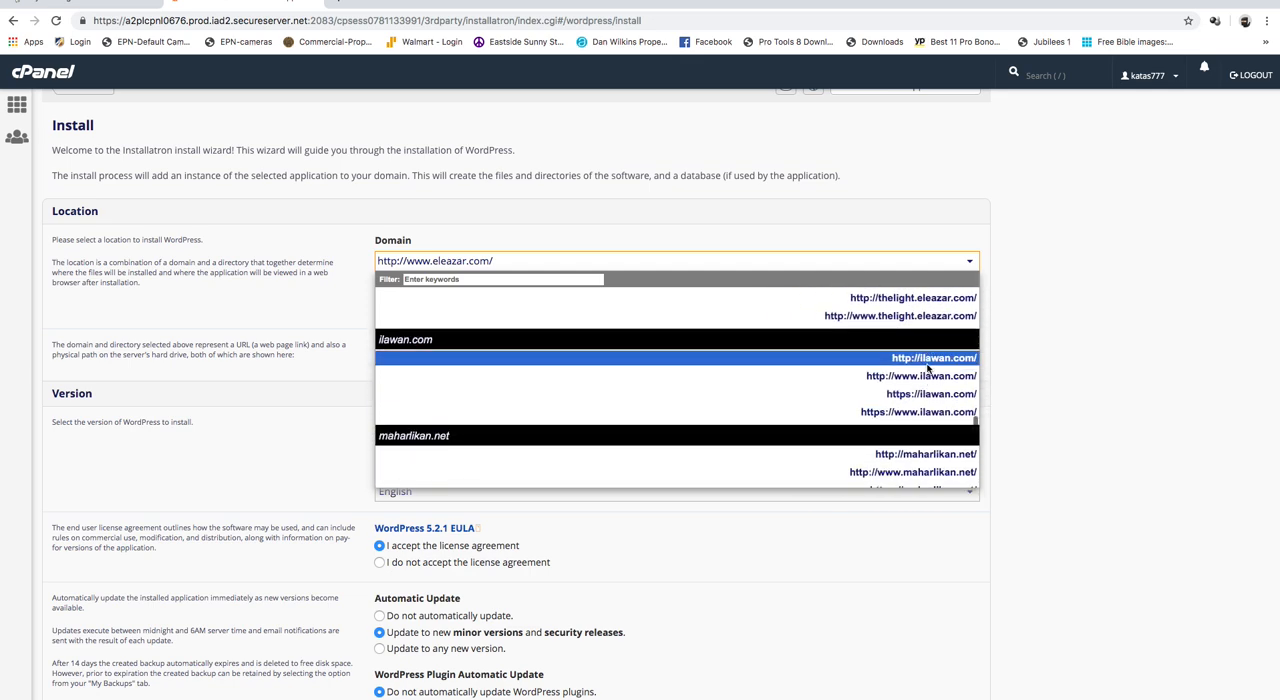
{"action": "scroll", "coordinate": [913, 410], "scroll_direction": "down", "scroll_amount": 6}
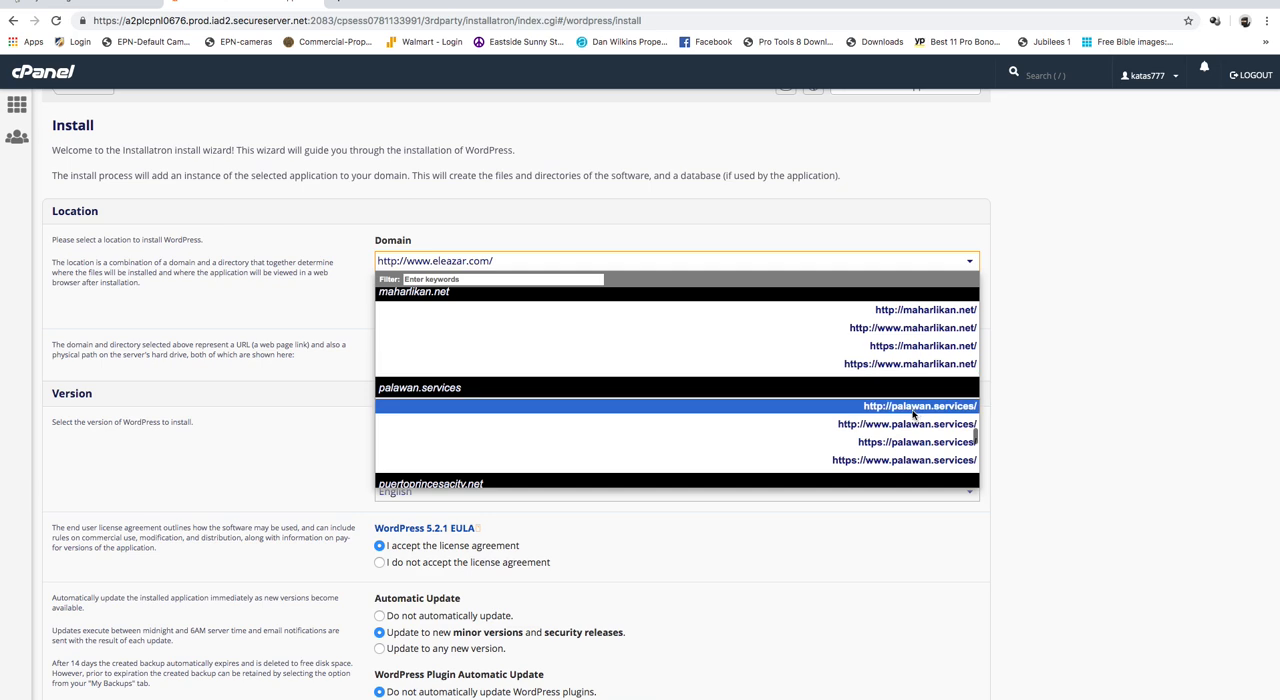
{"action": "scroll", "coordinate": [913, 414], "scroll_direction": "down", "scroll_amount": 3}
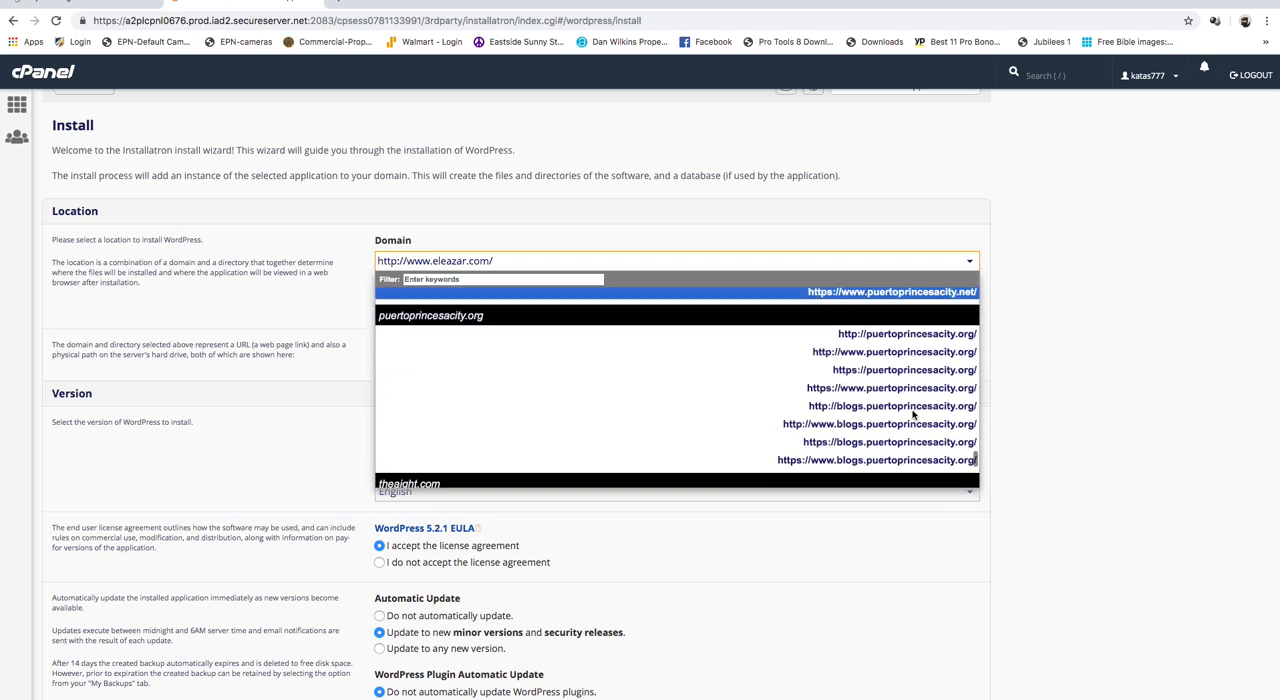
{"action": "scroll", "coordinate": [913, 414], "scroll_direction": "down", "scroll_amount": 6}
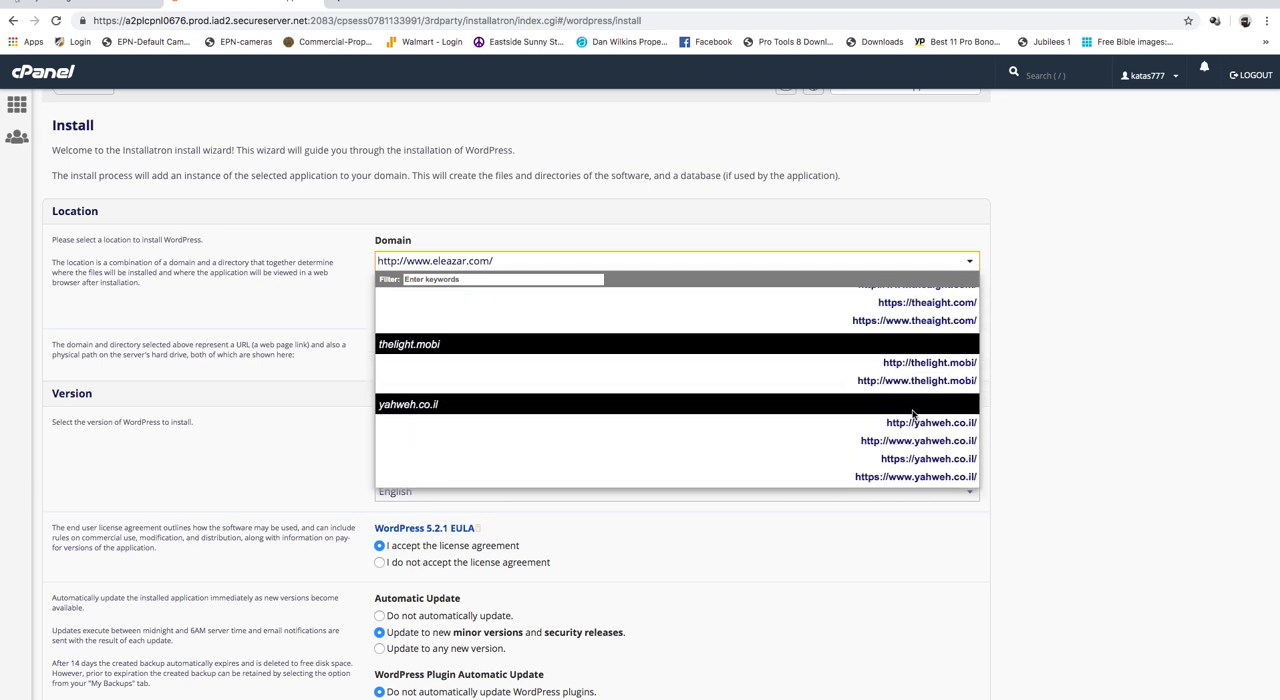
{"action": "scroll", "coordinate": [913, 414], "scroll_direction": "down", "scroll_amount": 2}
{"action": "scroll", "coordinate": [911, 414], "scroll_direction": "up", "scroll_amount": 8}
{"action": "scroll", "coordinate": [888, 336], "scroll_direction": "up", "scroll_amount": 10}
{"action": "scroll", "coordinate": [888, 336], "scroll_direction": "up", "scroll_amount": 10}
{"action": "scroll", "coordinate": [888, 336], "scroll_direction": "up", "scroll_amount": 10}
{"action": "scroll", "coordinate": [888, 336], "scroll_direction": "up", "scroll_amount": 5}
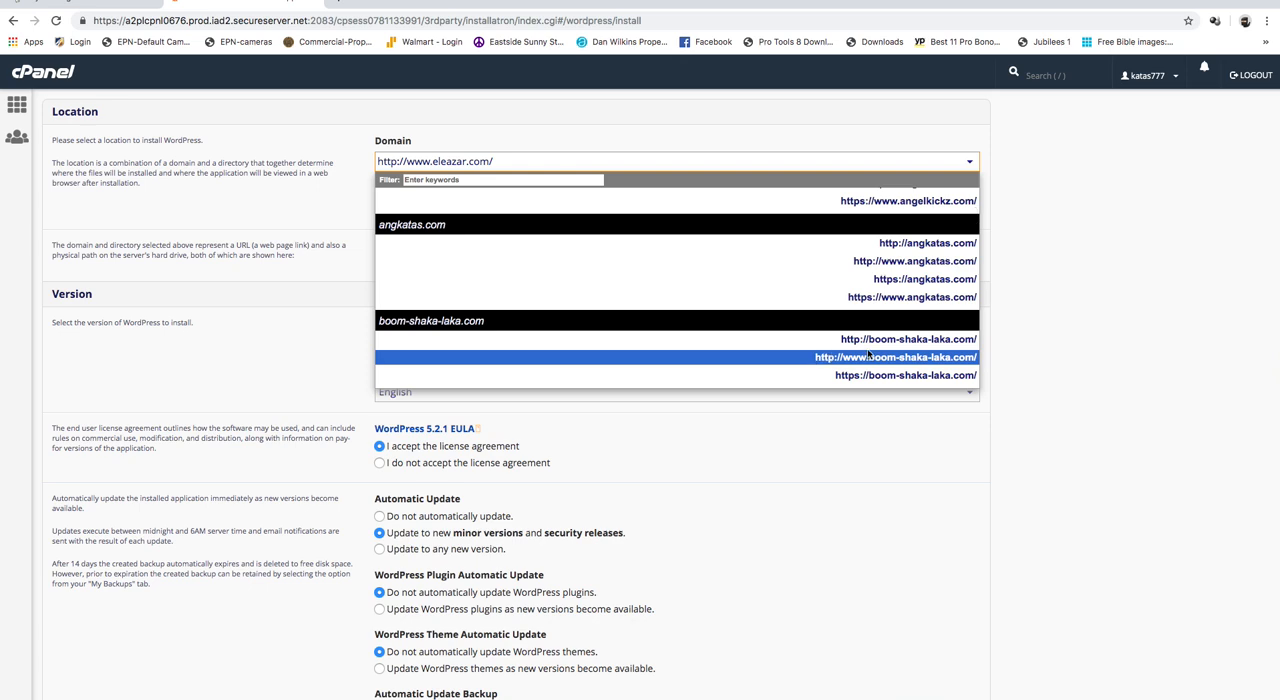
{"action": "left_click", "coordinate": [886, 341]}
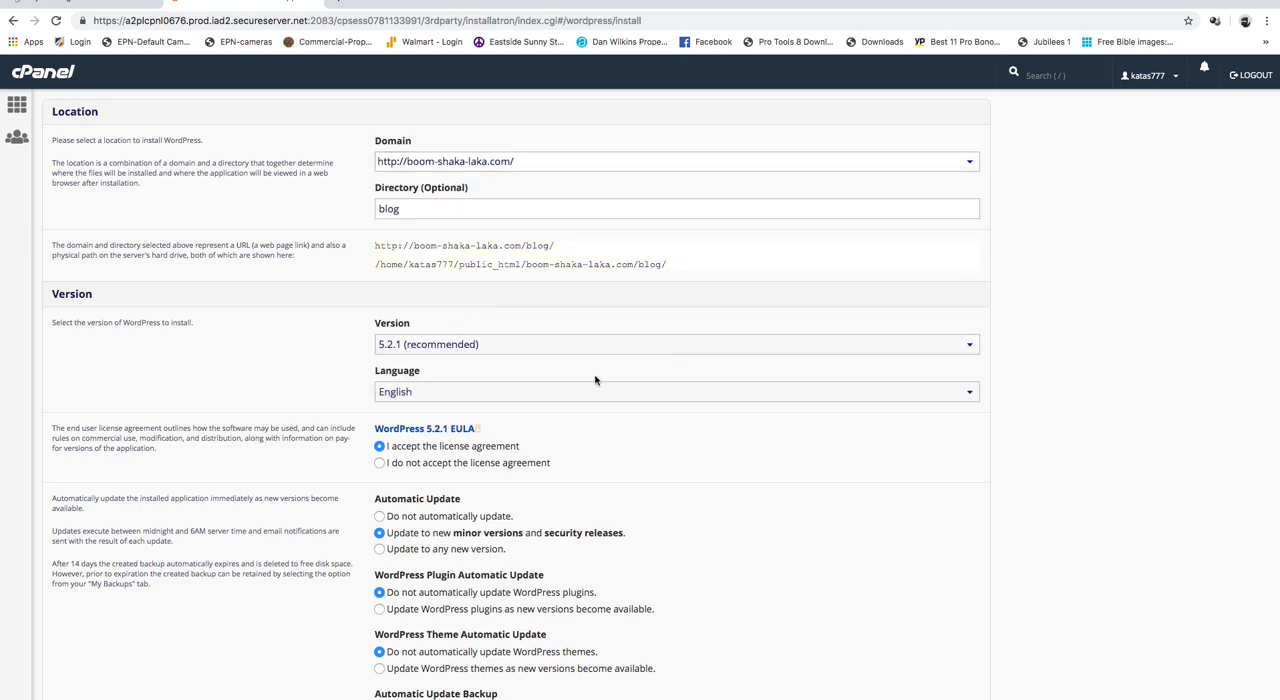
- Clear the optional install directory so WordPress installs at the domain's root
{"action": "left_click", "coordinate": [412, 210]}
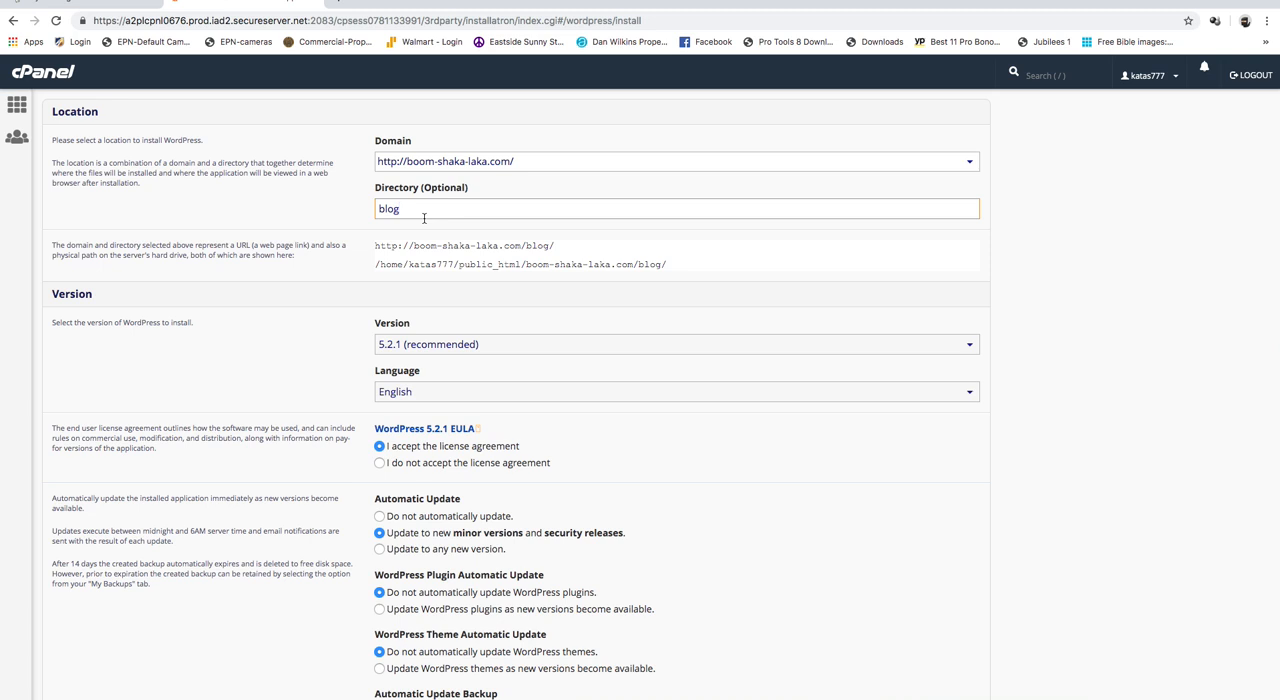
{"action": "key", "text": "BackSpace"}
{"action": "key", "text": "BackSpace"}
{"action": "key", "text": "BackSpace"}
{"action": "key", "text": "BackSpace"}
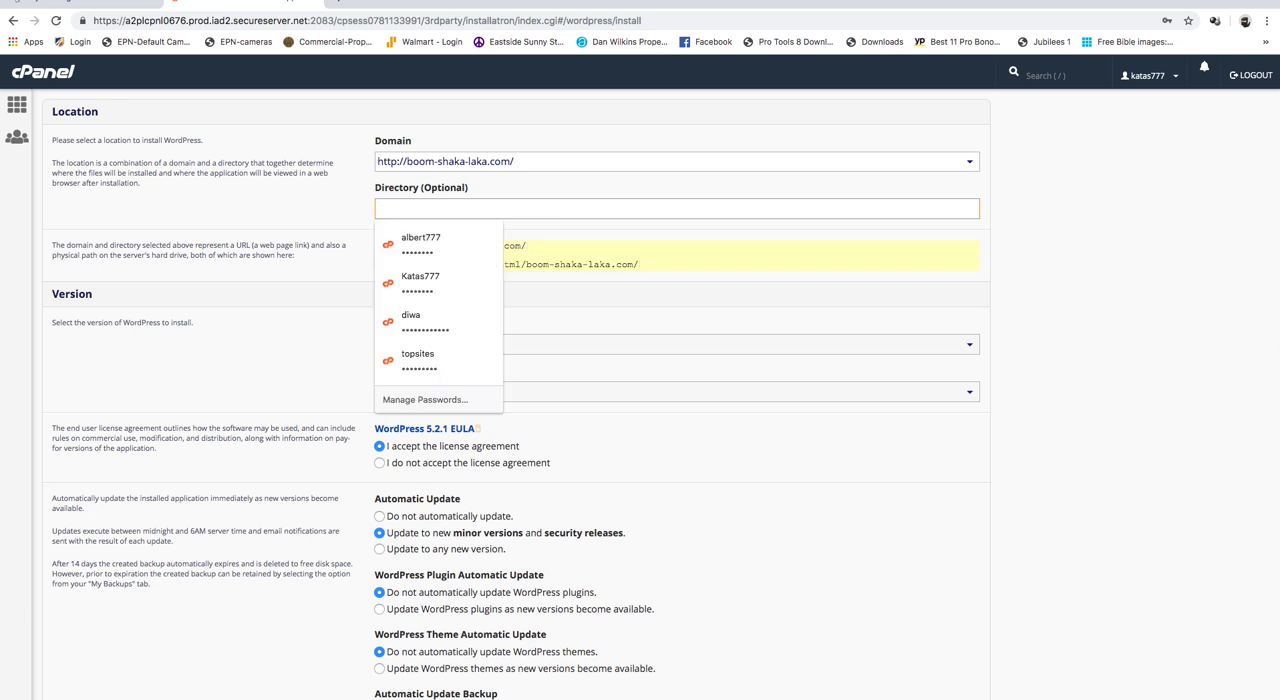
- Review the WordPress version, language, license agreement, automatic update and backup options for the installation
{"action": "left_click", "coordinate": [690, 260]}
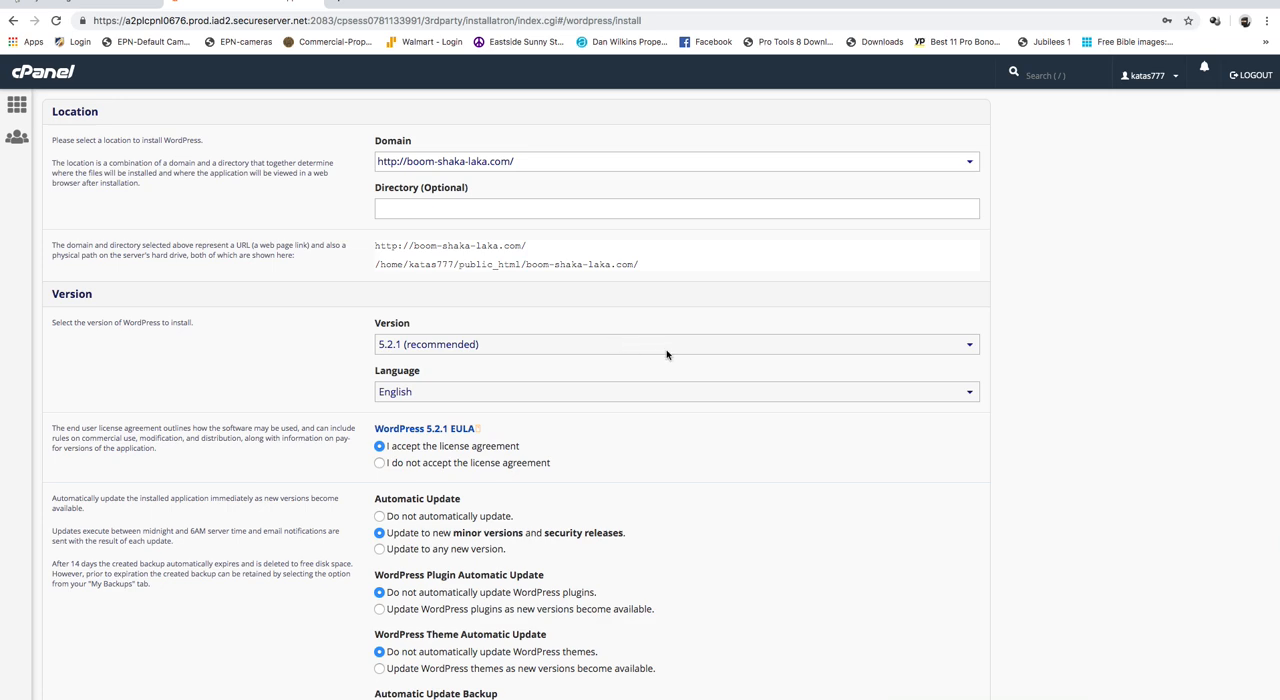
{"action": "scroll", "coordinate": [667, 352], "scroll_direction": "down", "scroll_amount": 2}
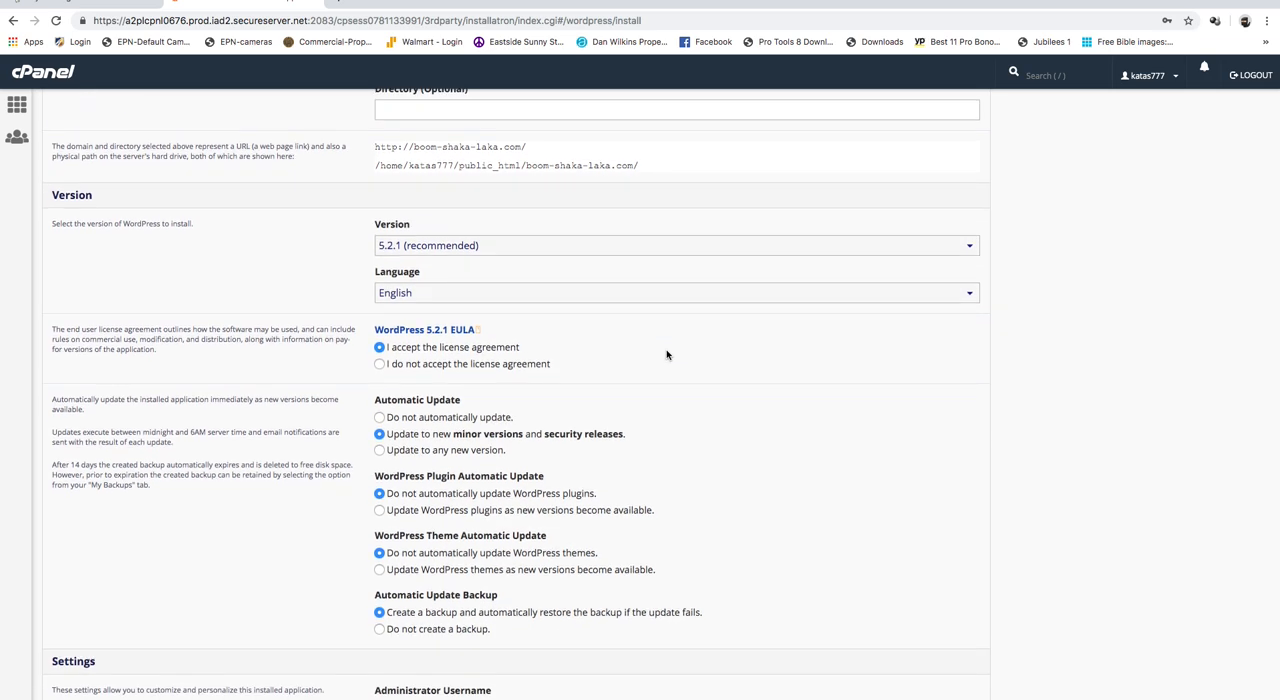
{"action": "scroll", "coordinate": [667, 354], "scroll_direction": "up", "scroll_amount": 2}
{"action": "scroll", "coordinate": [667, 354], "scroll_direction": "down", "scroll_amount": 2}
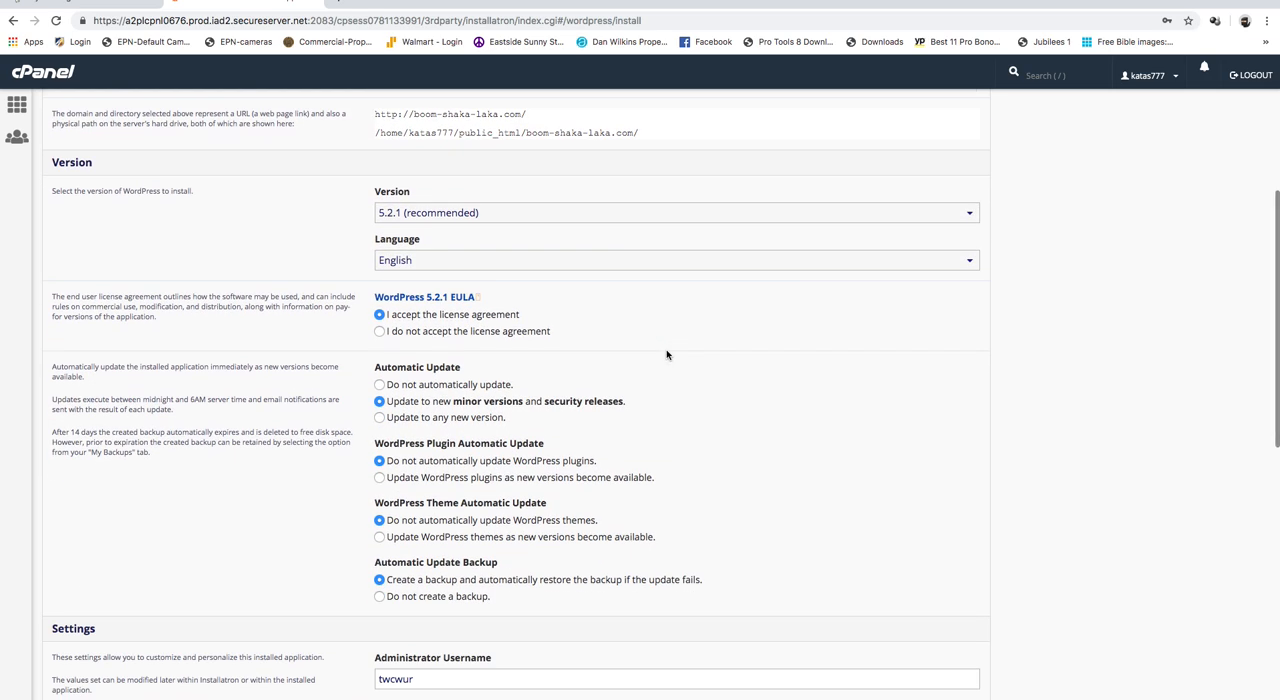
{"action": "scroll", "coordinate": [667, 354], "scroll_direction": "down", "scroll_amount": 1}
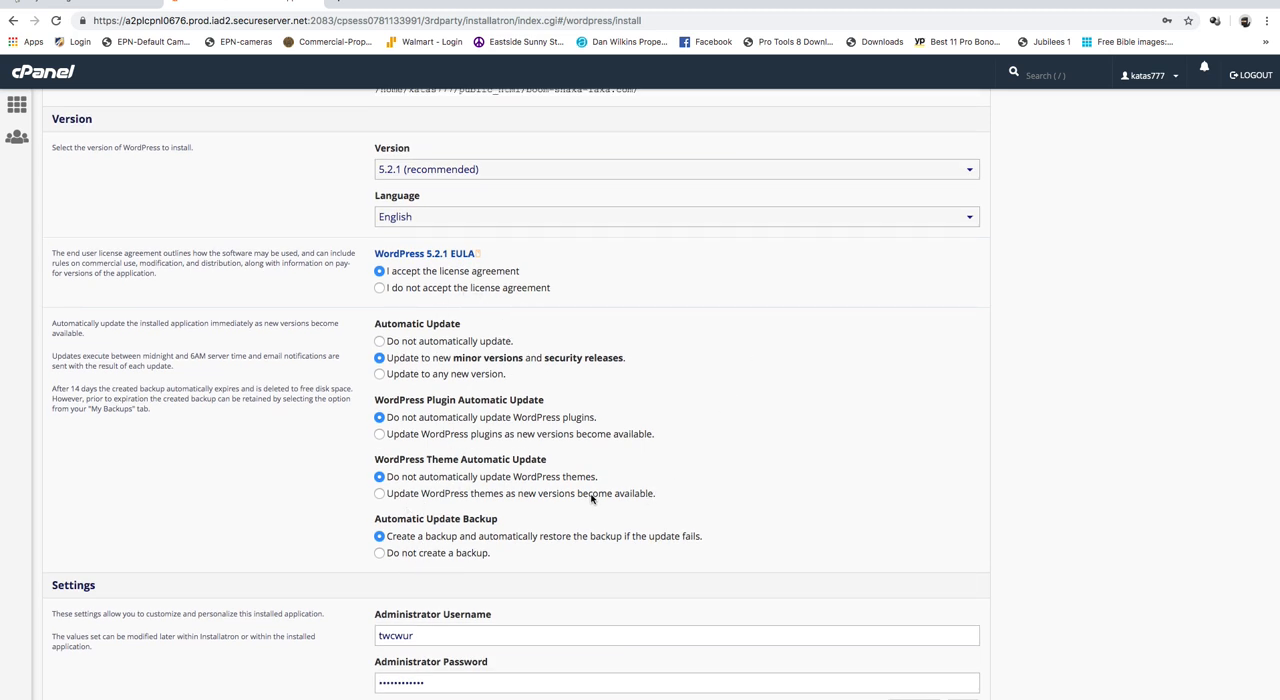
{"action": "scroll", "coordinate": [591, 498], "scroll_direction": "down", "scroll_amount": 1}
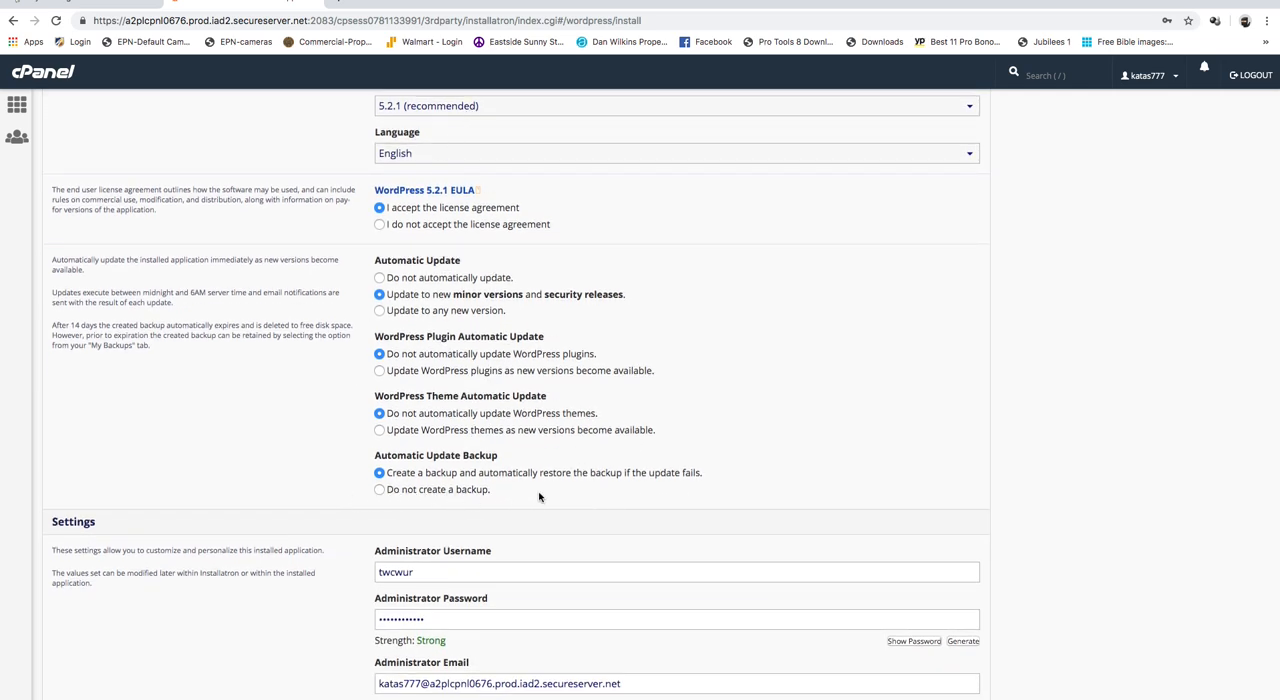
{"action": "scroll", "coordinate": [538, 494], "scroll_direction": "down", "scroll_amount": 2}
{"action": "scroll", "coordinate": [538, 494], "scroll_direction": "down", "scroll_amount": 2}
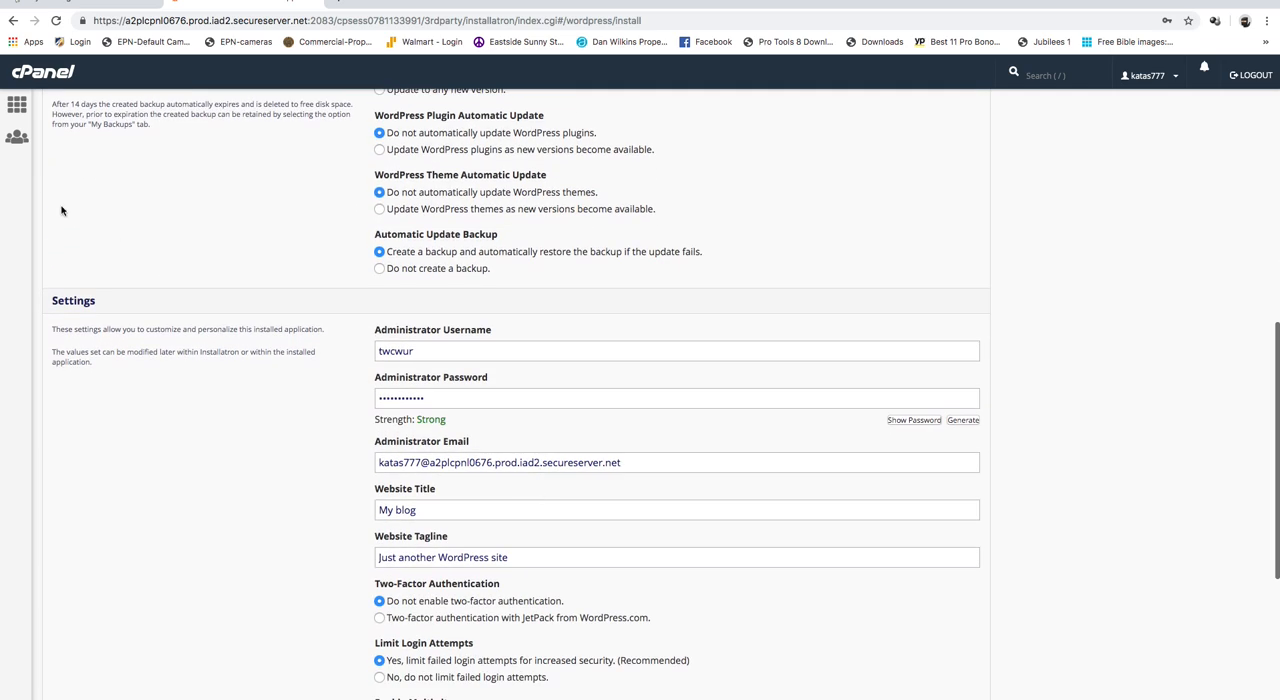
- Replace the generated administrator username in the WordPress install settings with the site owner's own username
{"action": "left_click_drag", "start_coordinate": [434, 354], "coordinate": [314, 343]}
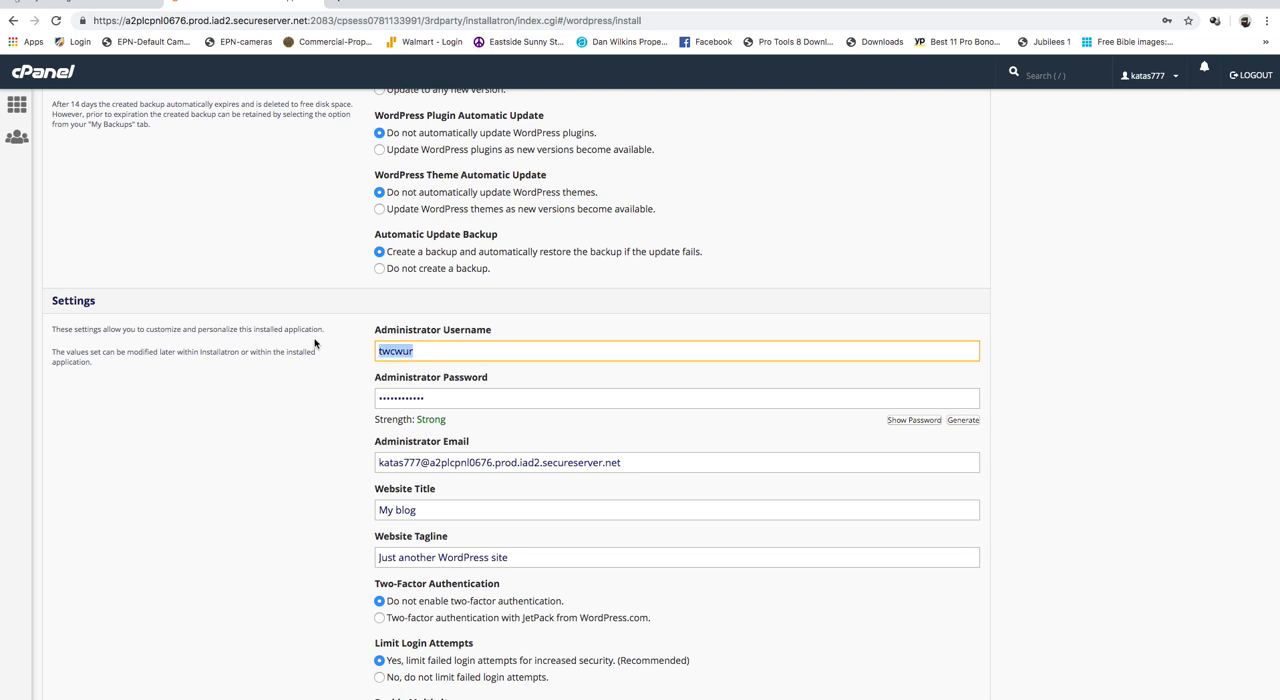
{"action": "type", "text": "albert777"}
- Replace the administrator password in the WordPress install settings with a custom one
{"action": "left_click", "coordinate": [417, 399]}
{"action": "left_click_drag", "start_coordinate": [417, 399], "coordinate": [273, 397]}
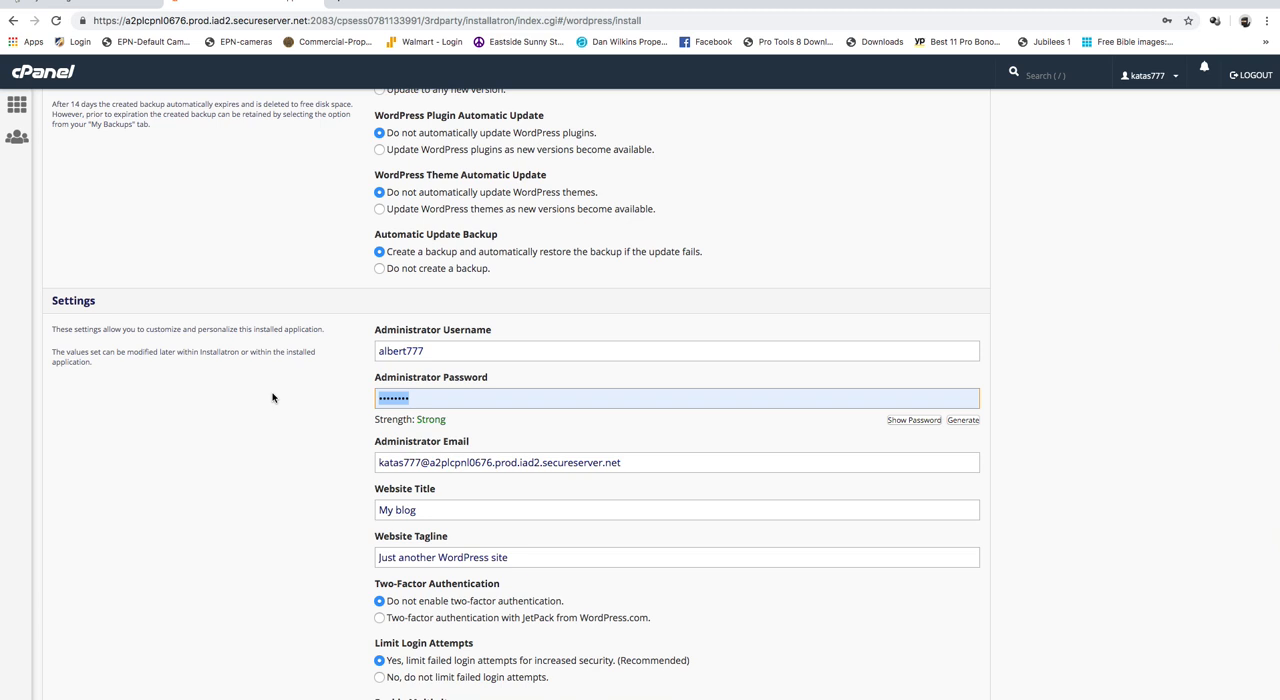
{"action": "type", "text": "••••"}
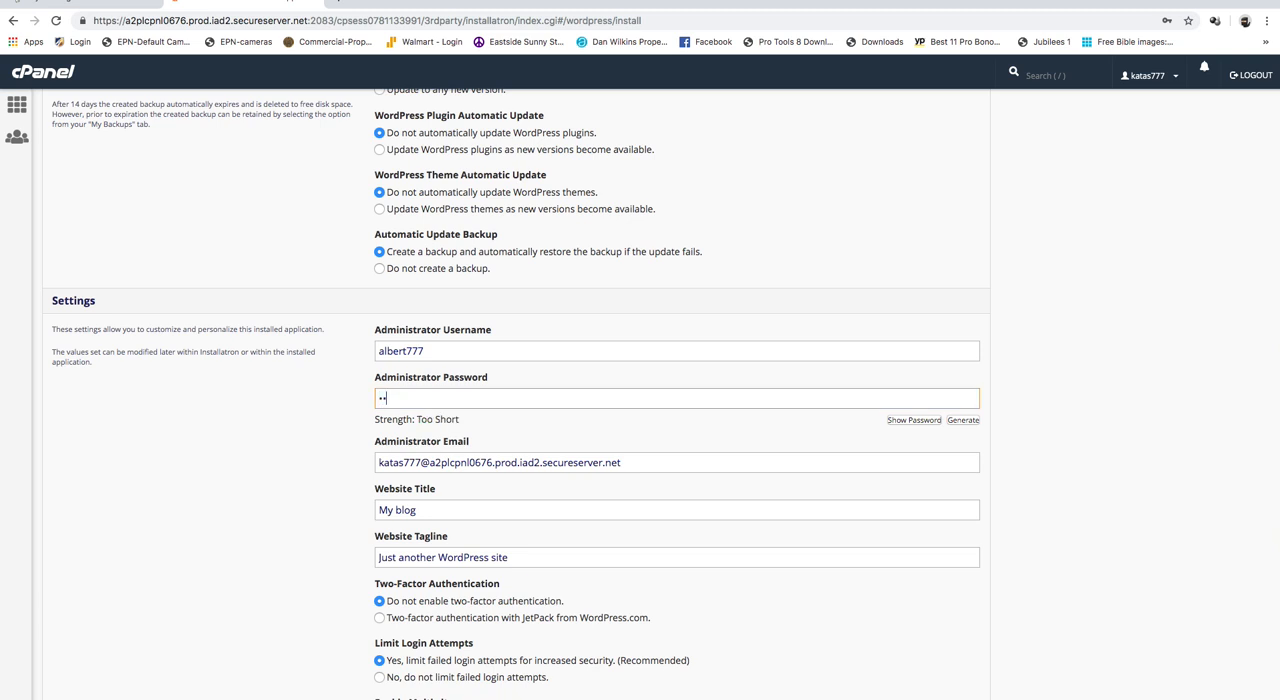
{"action": "type", "text": "••••"}
- Replace the default administrator email with the site owner's e-mail address
{"action": "scroll", "coordinate": [501, 480], "scroll_direction": "down", "scroll_amount": 1}
{"action": "scroll", "coordinate": [501, 480], "scroll_direction": "down", "scroll_amount": 3}
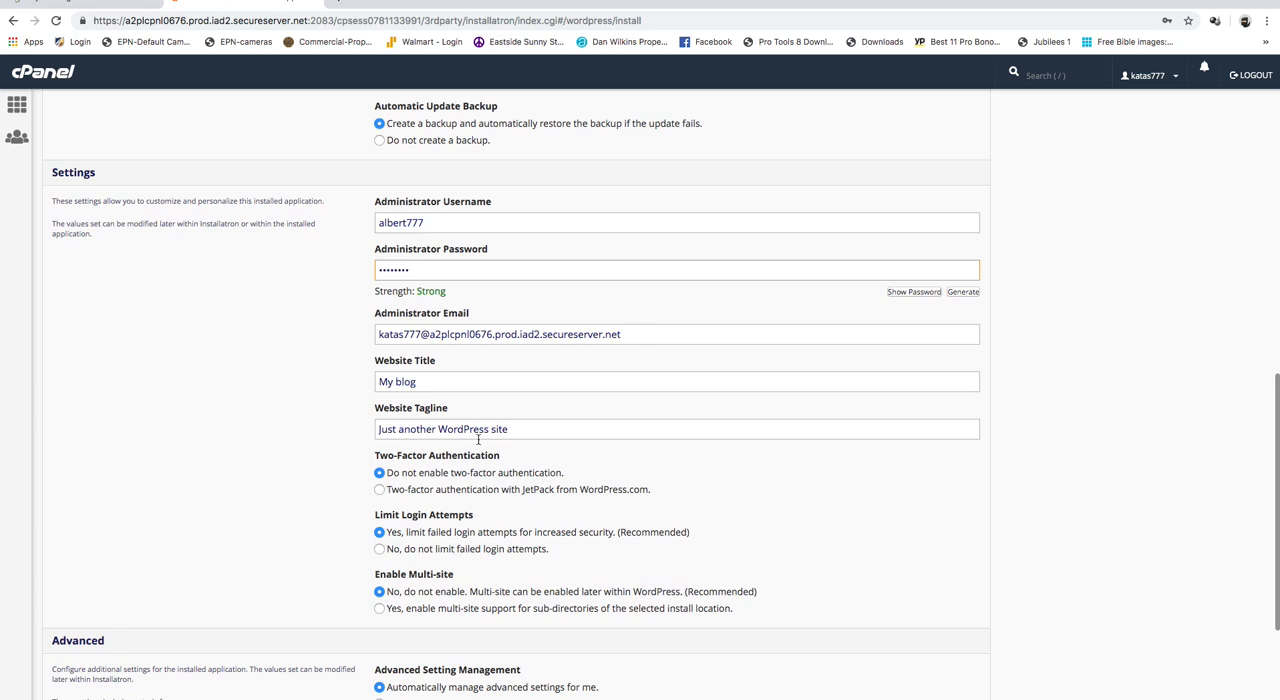
{"action": "left_click", "coordinate": [663, 340]}
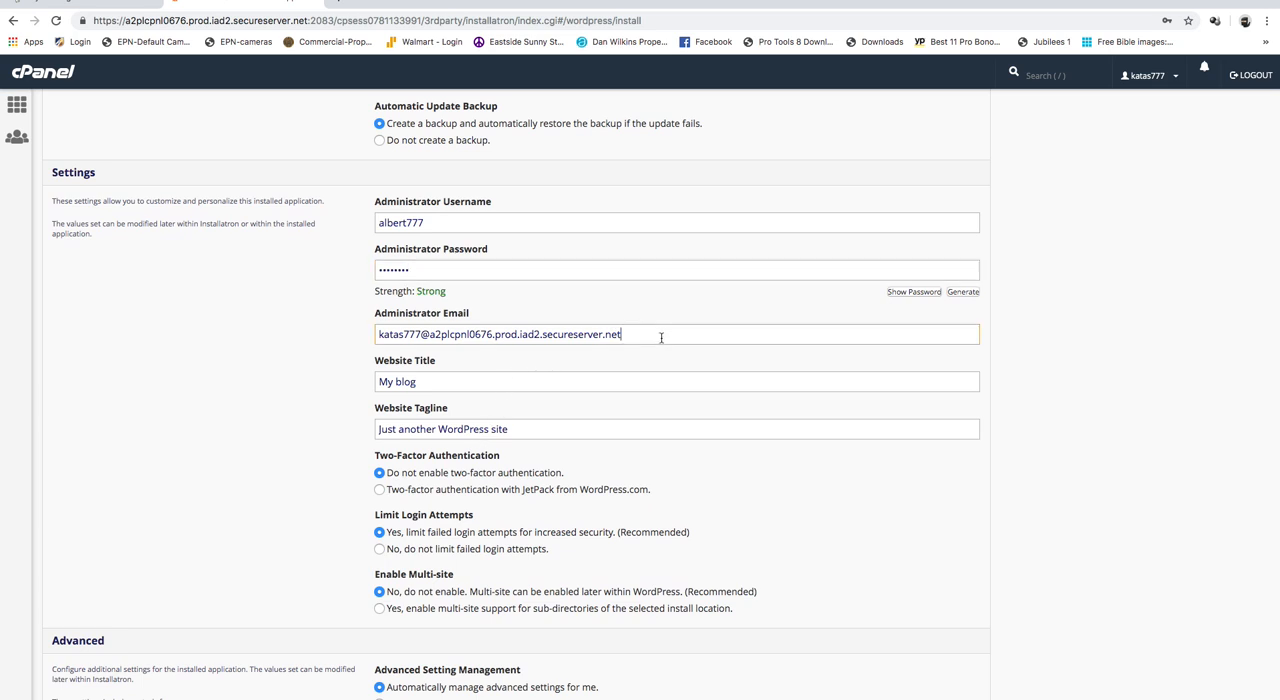
{"action": "key", "text": "super+a"}
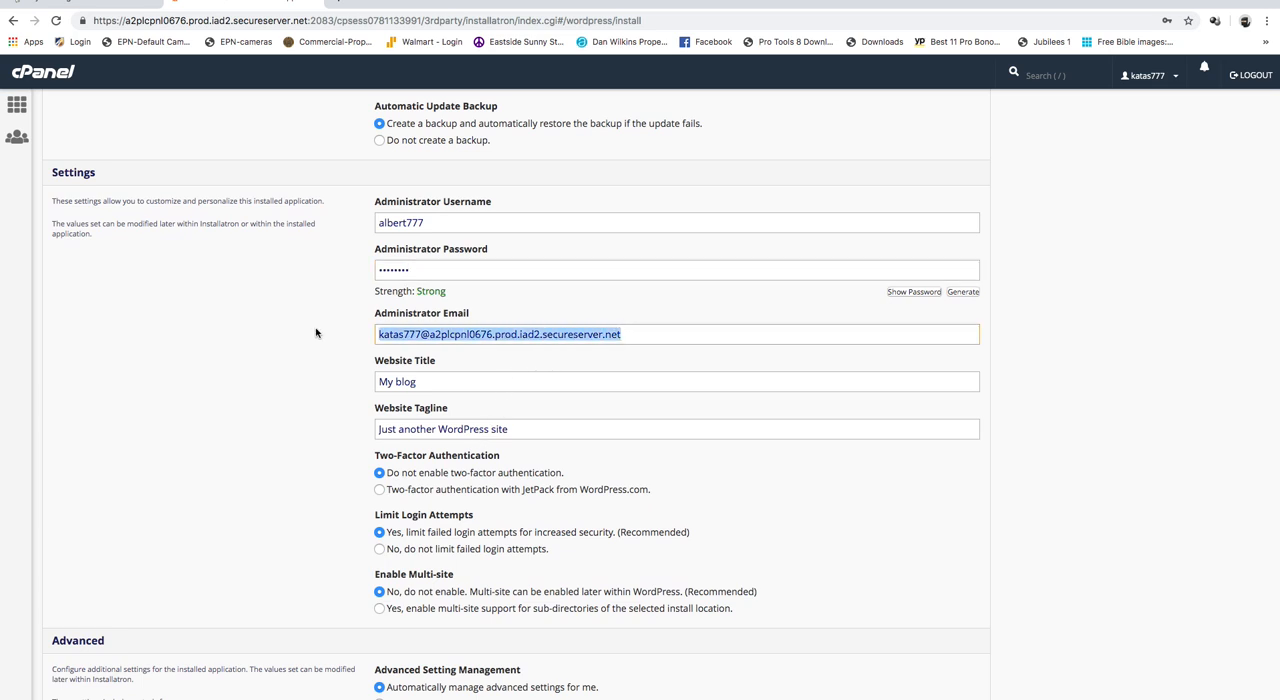
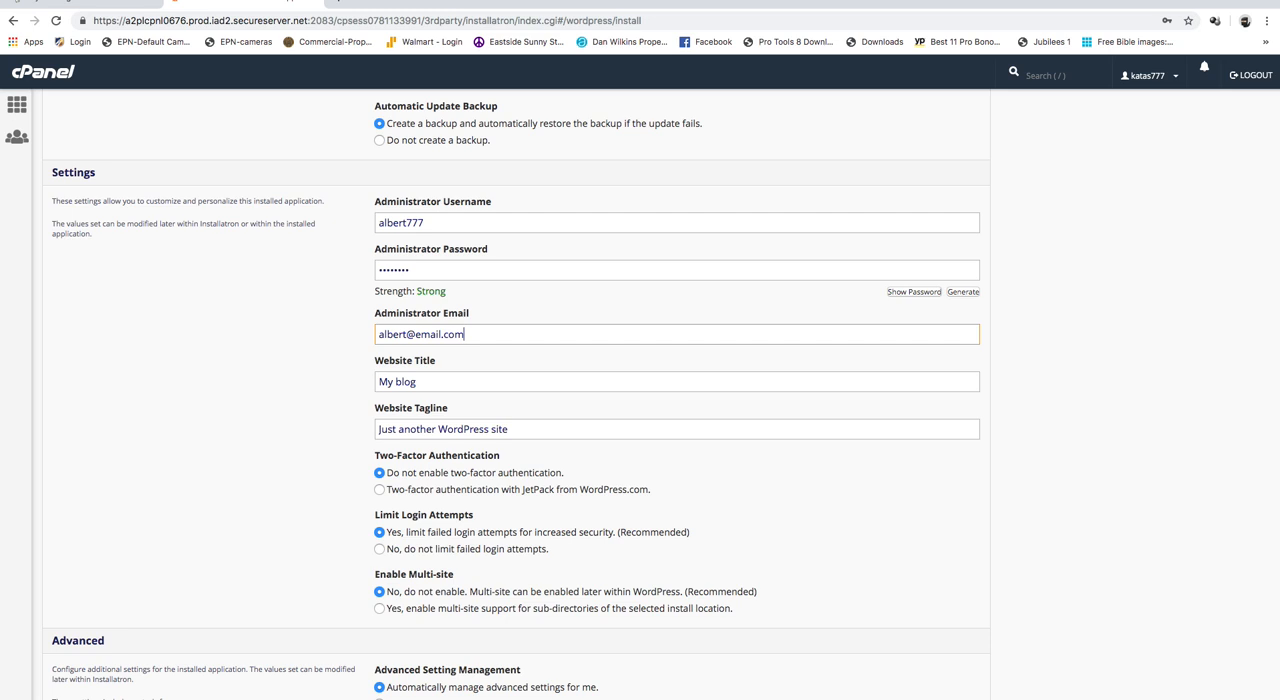
- Check the website title, tagline, security and advanced settings, keep their defaults, and start the WordPress installation
{"action": "scroll", "coordinate": [458, 420], "scroll_direction": "down", "scroll_amount": 3}
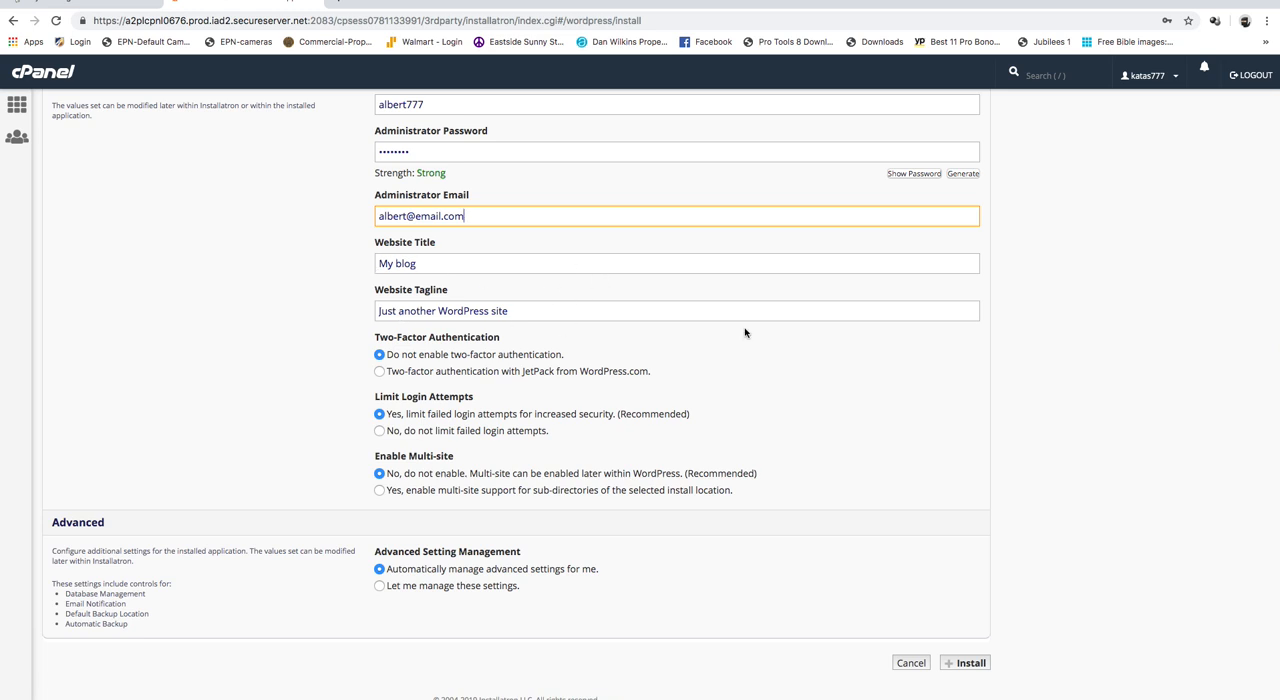
{"action": "left_click_drag", "start_coordinate": [438, 266], "coordinate": [303, 262]}
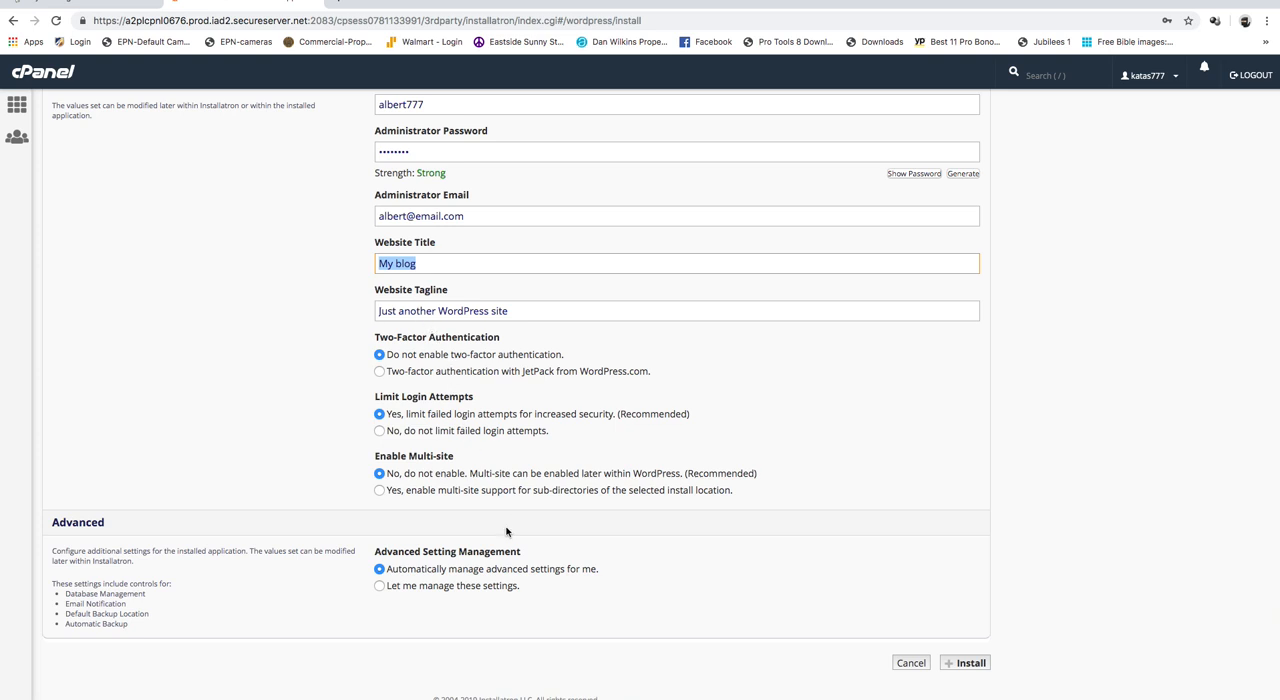
{"action": "scroll", "coordinate": [508, 531], "scroll_direction": "down", "scroll_amount": 1}
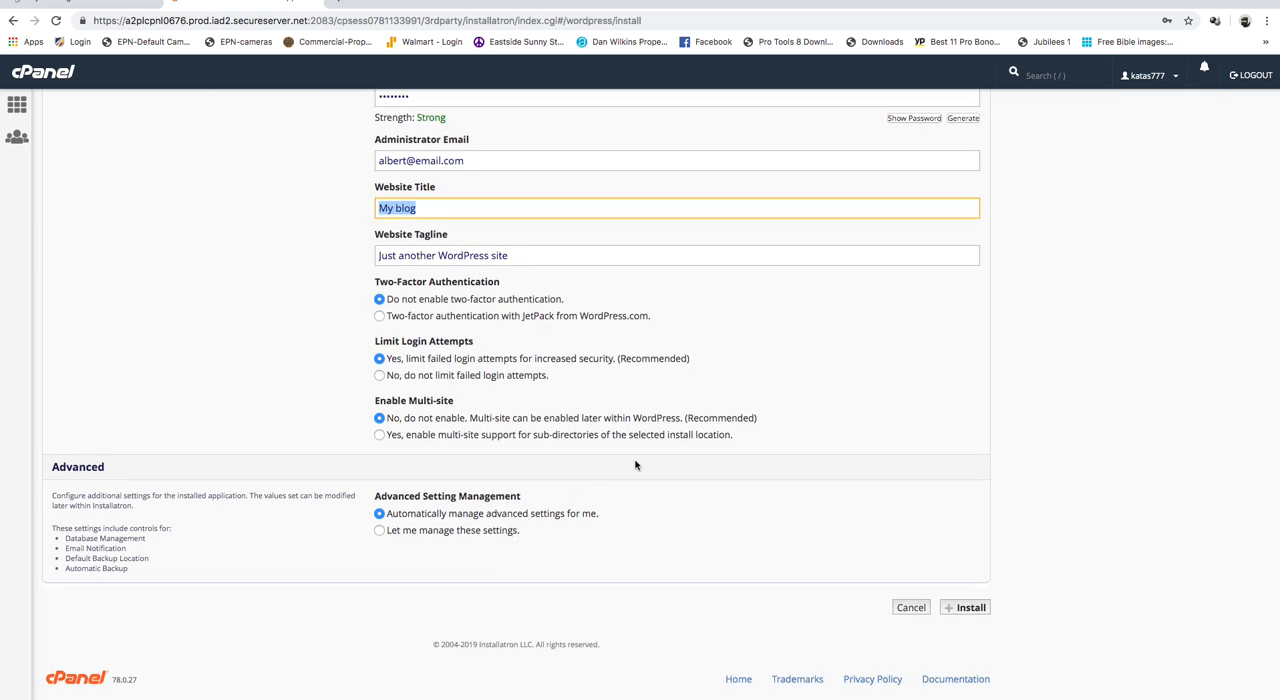
{"action": "scroll", "coordinate": [635, 465], "scroll_direction": "up", "scroll_amount": 4}
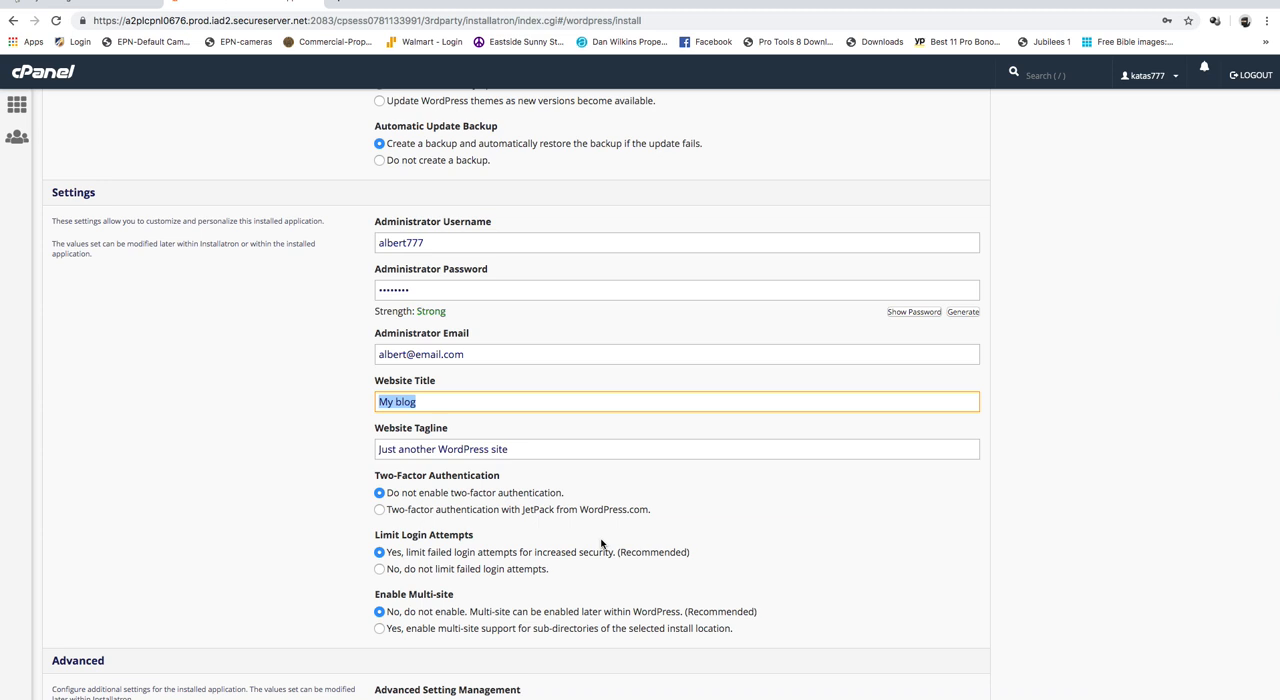
{"action": "scroll", "coordinate": [601, 543], "scroll_direction": "down", "scroll_amount": 3}
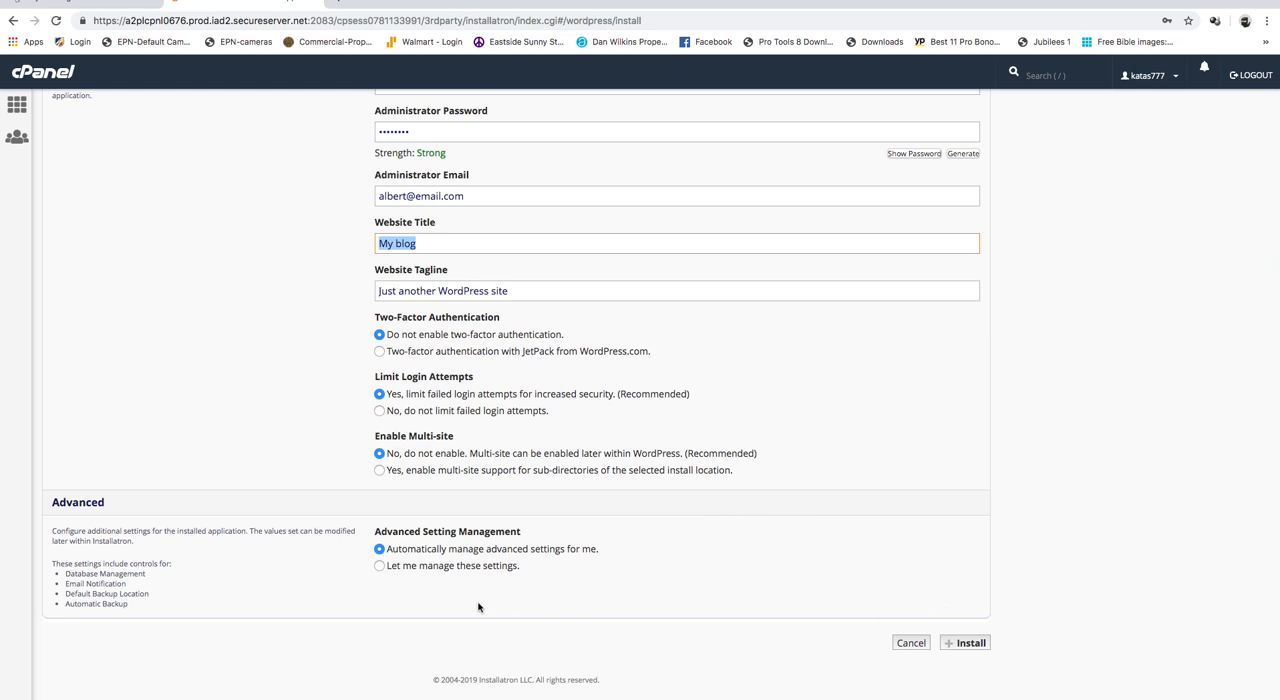
{"action": "left_click", "coordinate": [968, 648]}
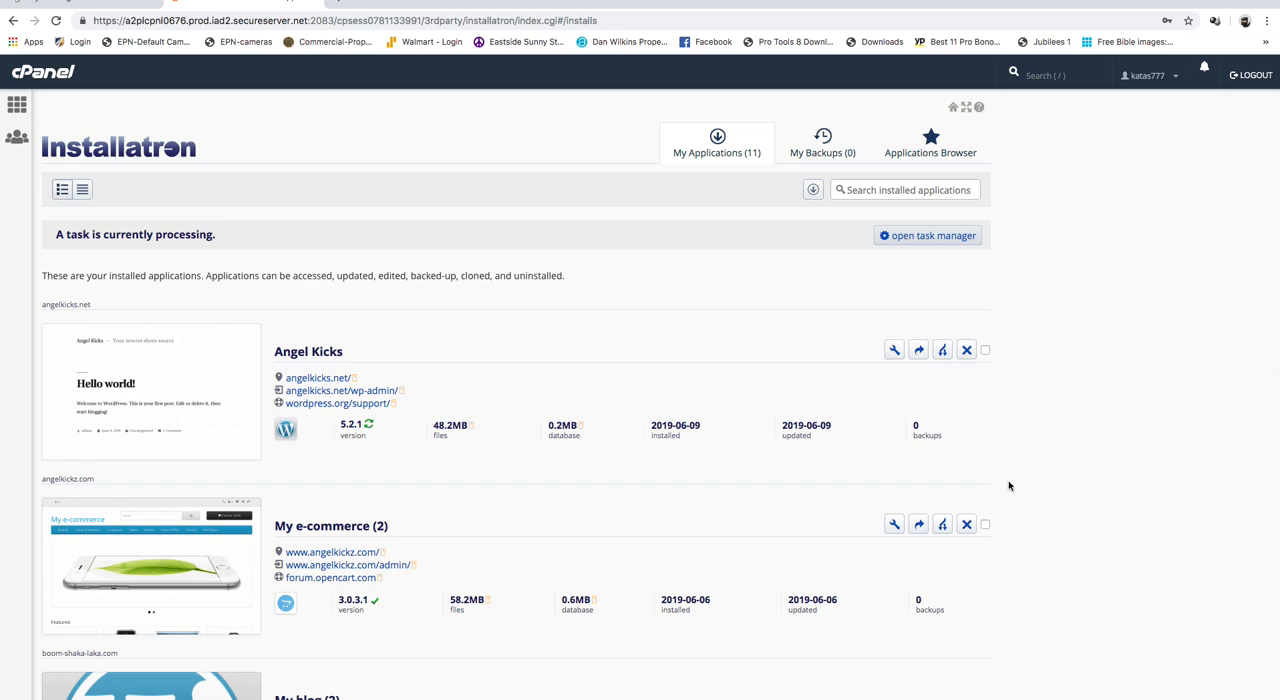
- Open the admin area of the new boom-shaka-laka.com blog and decline the Quick Start Wizard, confirming the exit
{"action": "scroll", "coordinate": [1008, 486], "scroll_direction": "down", "scroll_amount": 3}
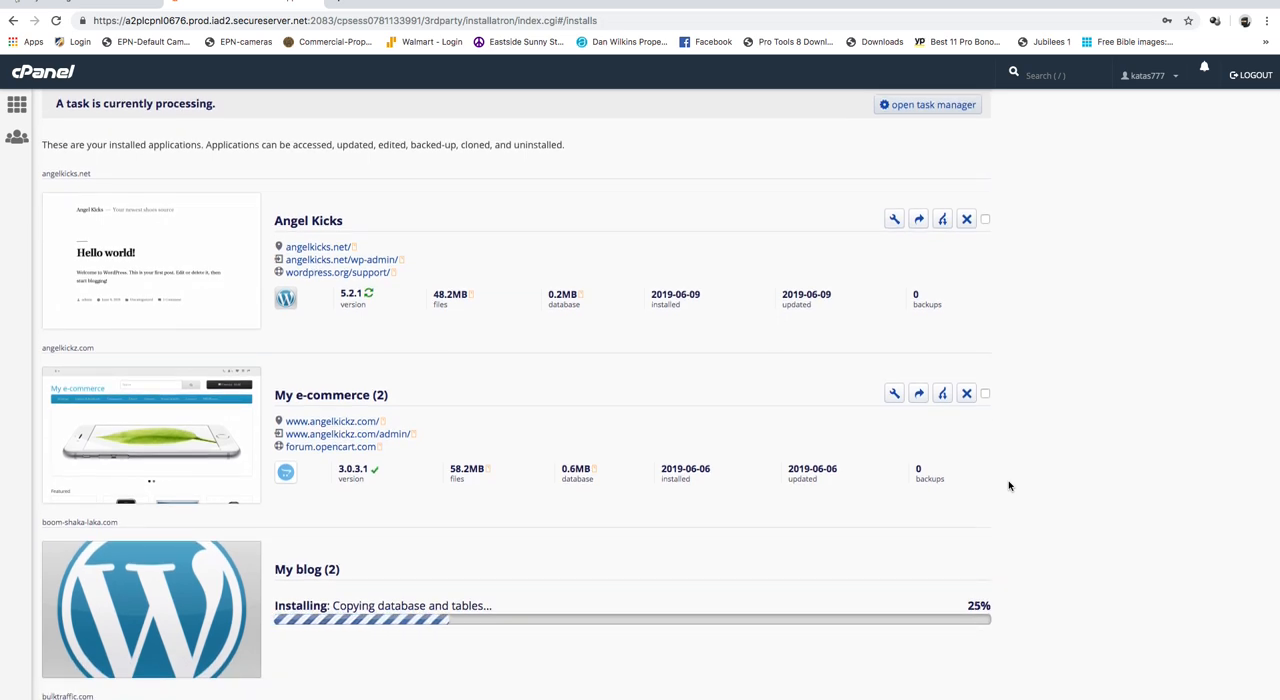
{"action": "scroll", "coordinate": [1008, 486], "scroll_direction": "down", "scroll_amount": 3}
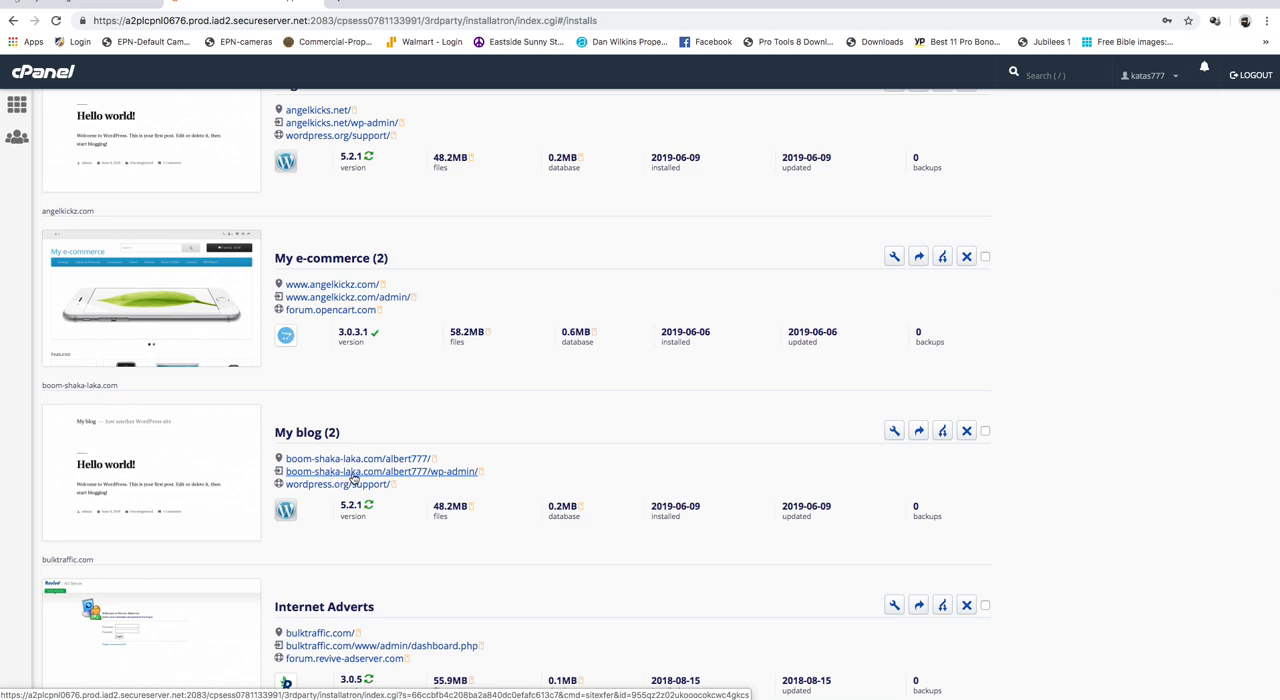
{"action": "left_click", "coordinate": [353, 472]}
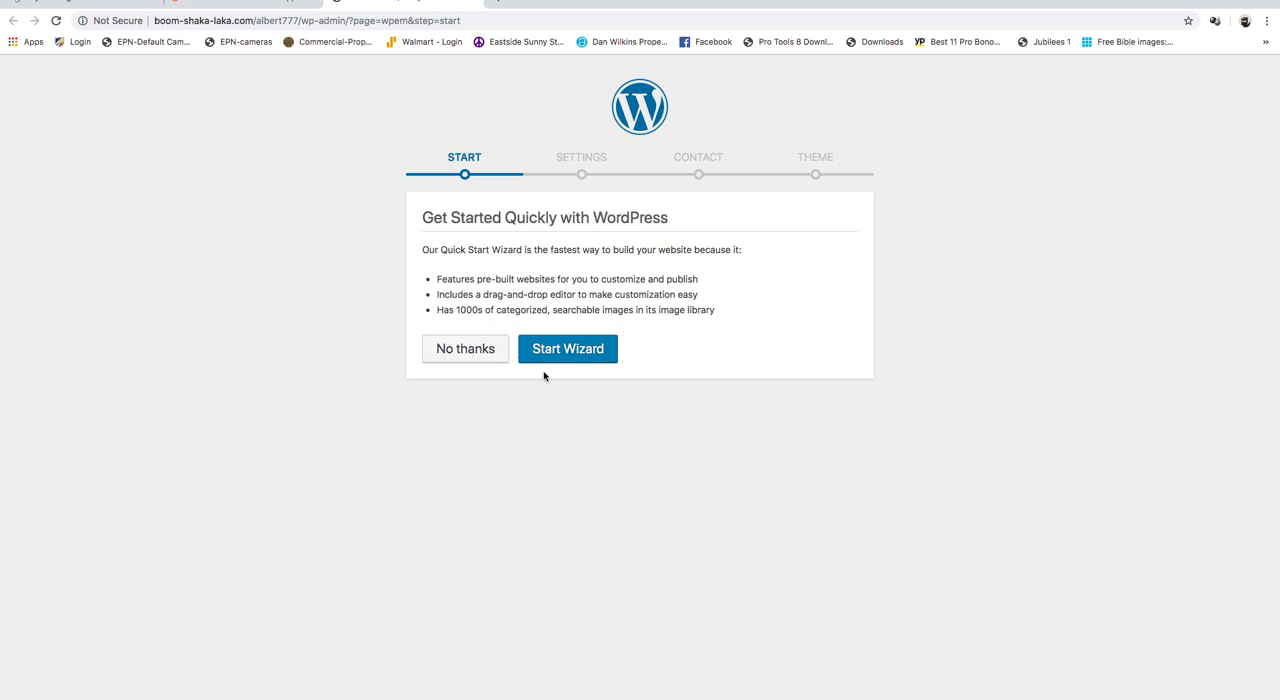
{"action": "left_click", "coordinate": [462, 356]}
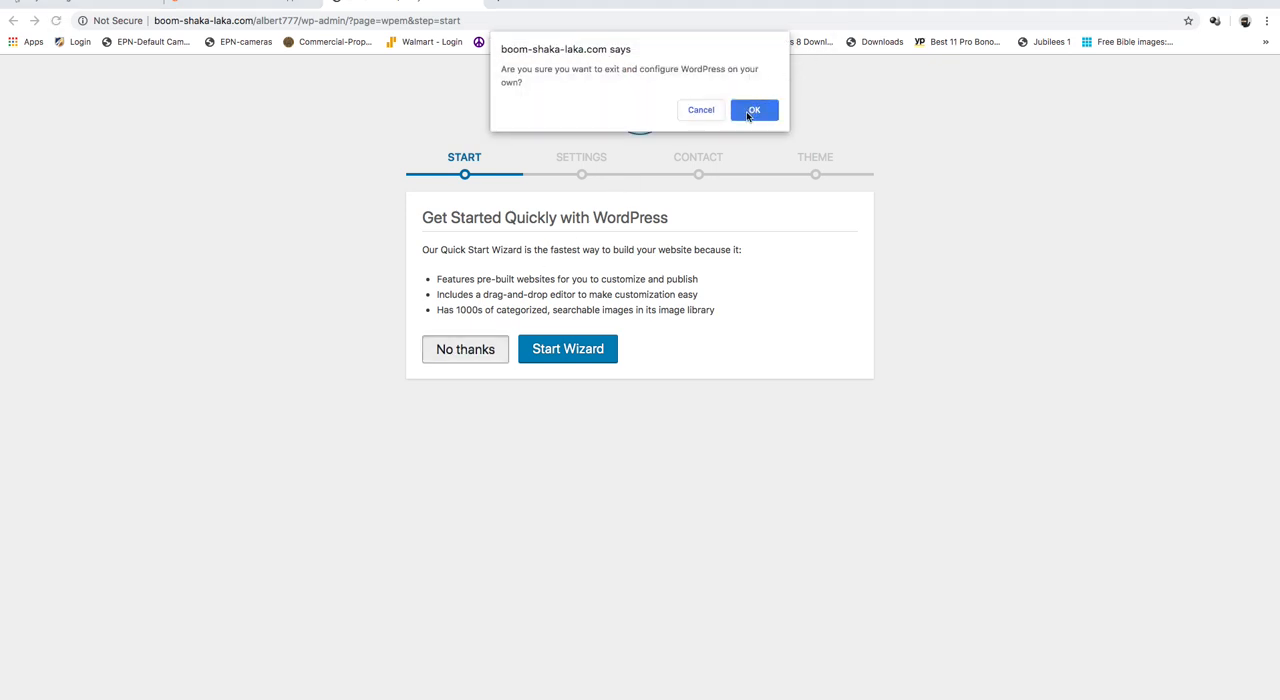
{"action": "left_click", "coordinate": [752, 110]}
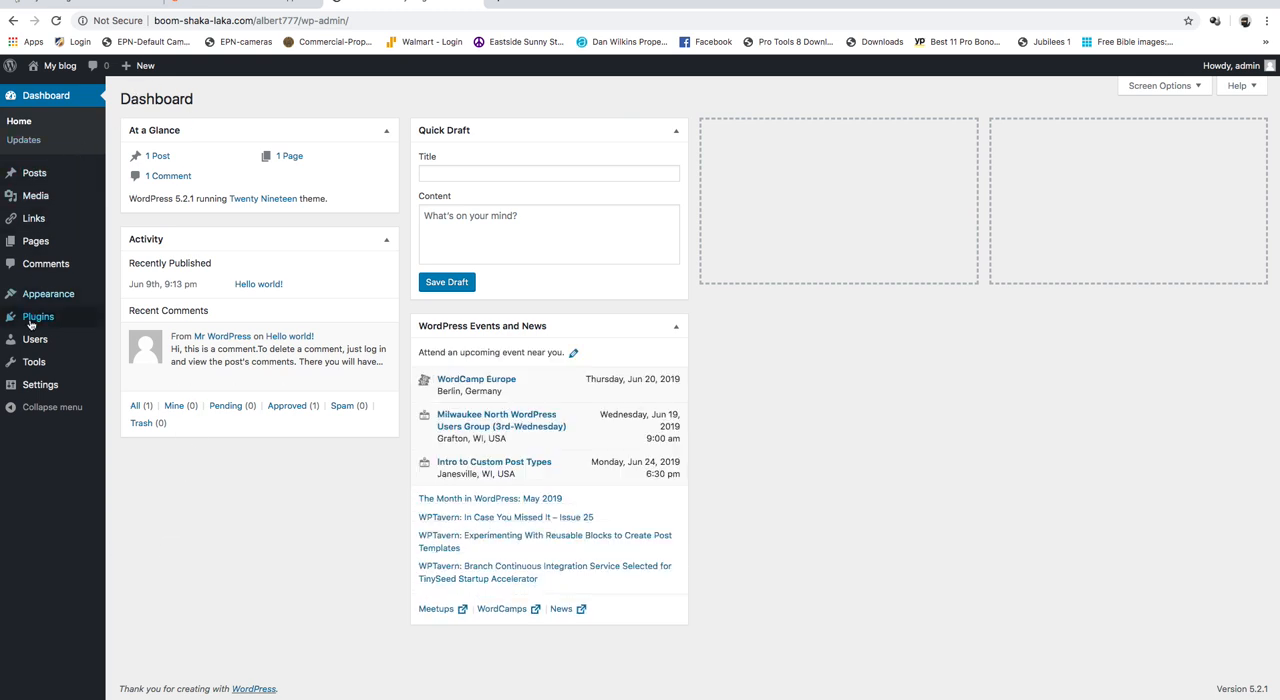
- Open the site's general settings and set the site title to "Boom Shaka Laka"
{"action": "mouse_move", "coordinate": [30, 390]}
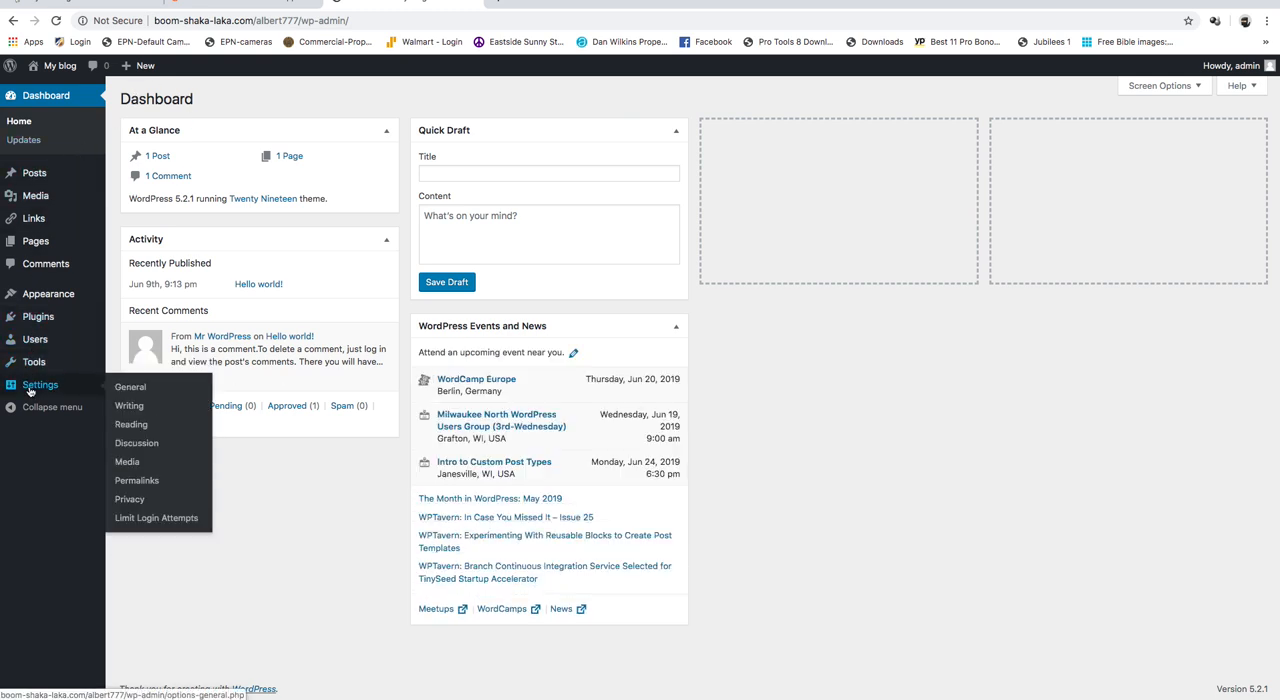
{"action": "left_click", "coordinate": [125, 389]}
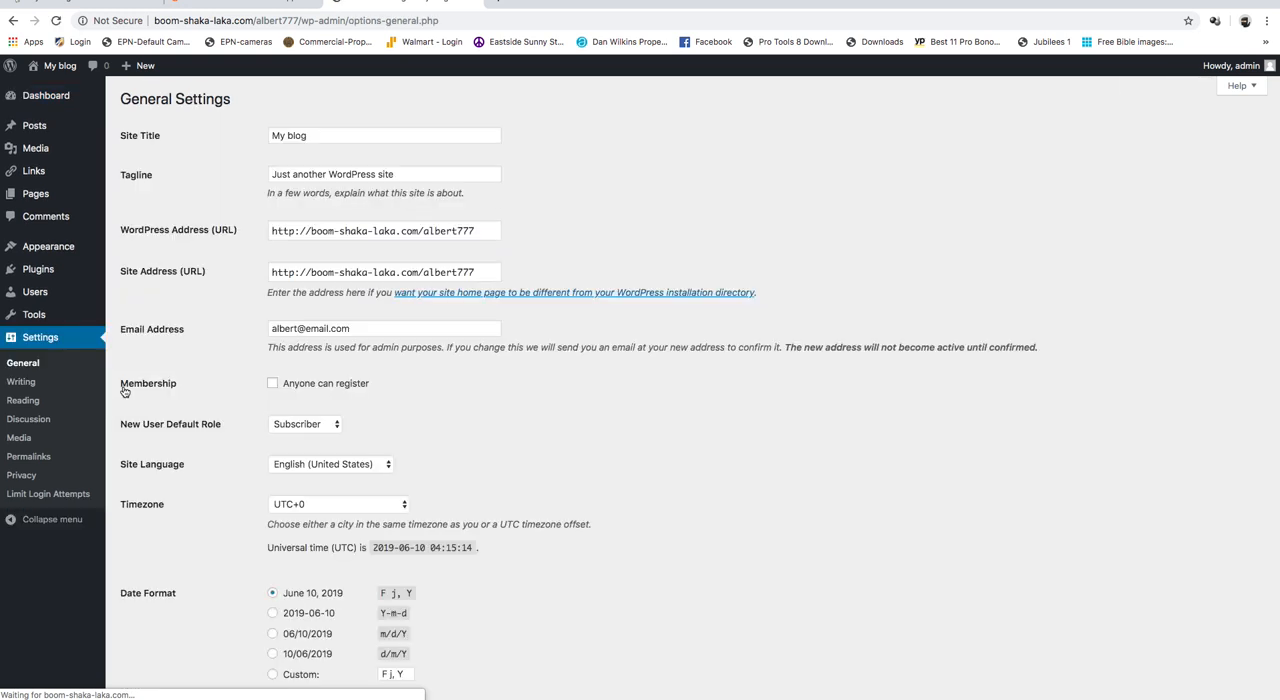
{"action": "left_click_drag", "start_coordinate": [322, 135], "coordinate": [197, 141]}
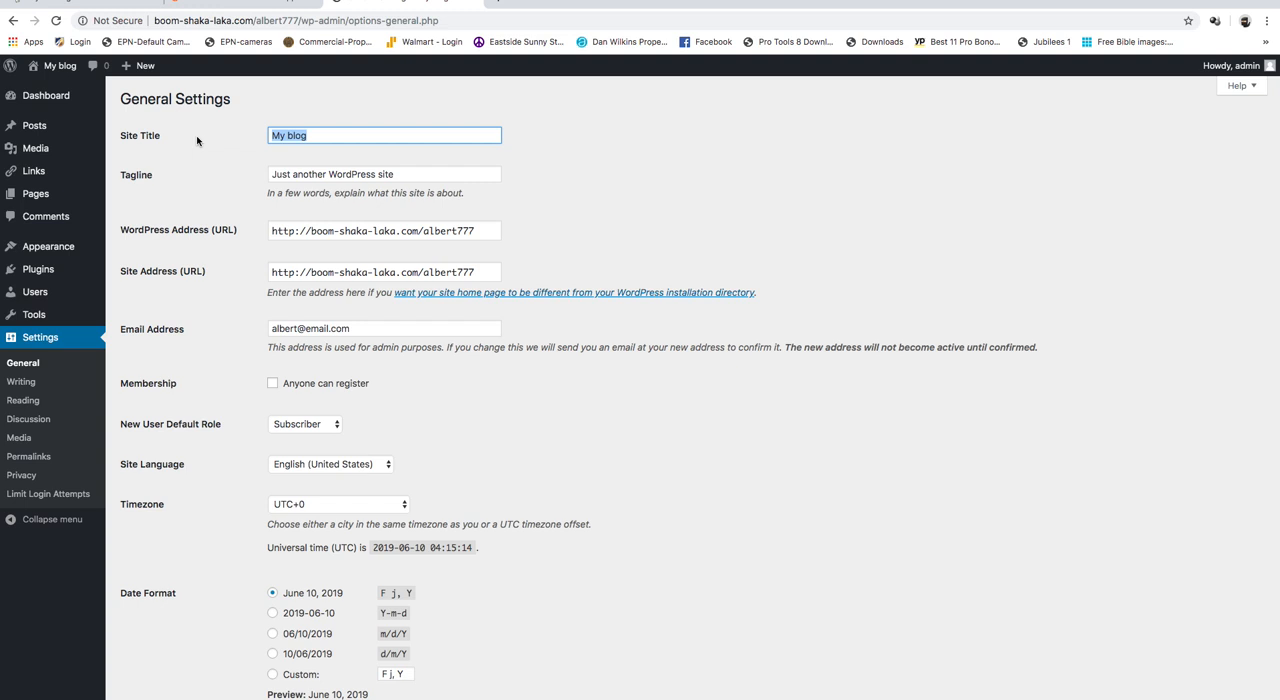
{"action": "type", "text": "Boom"}
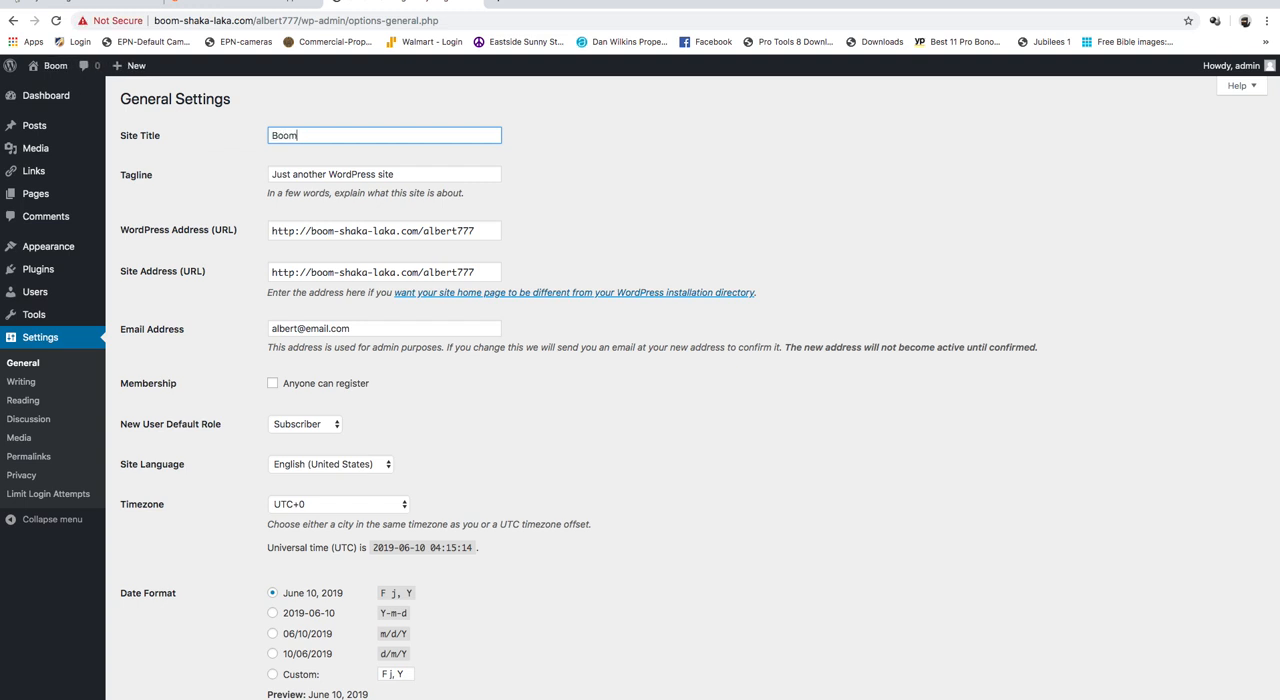
{"action": "type", "text": " Shaka"}
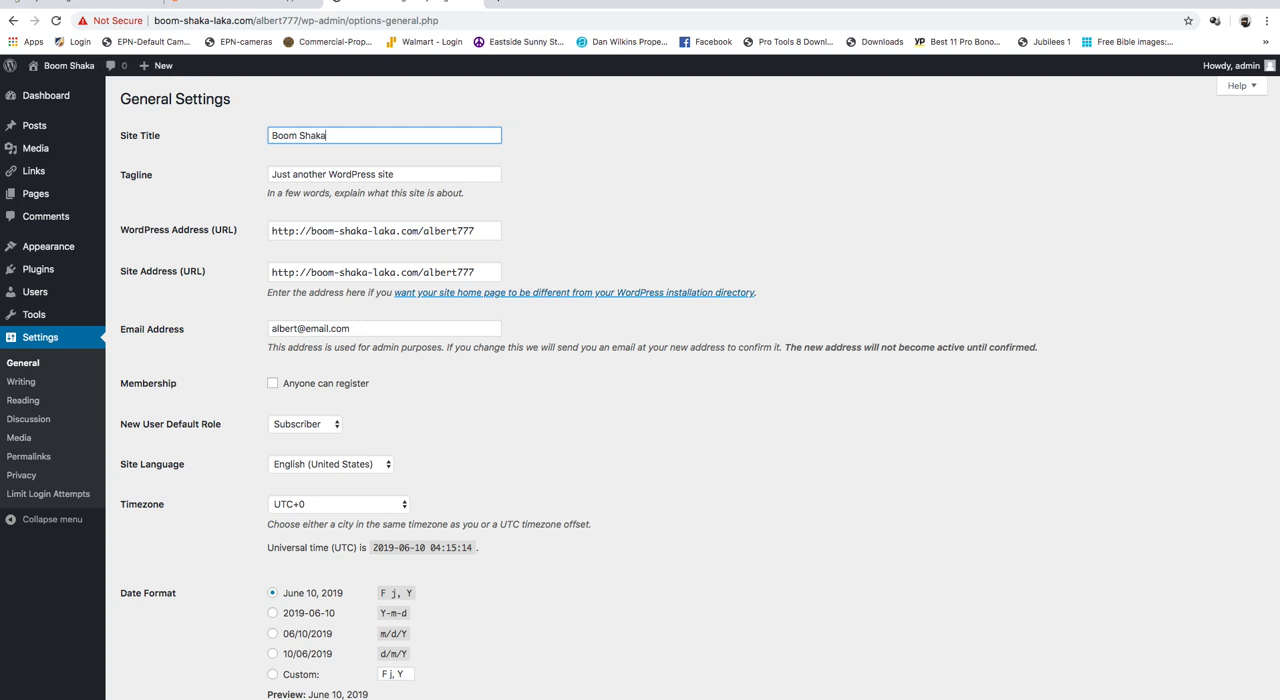
{"action": "type", "text": " Laka"}
- Replace the default tagline in the general settings with "In your face blog"
{"action": "key", "text": "Tab"}
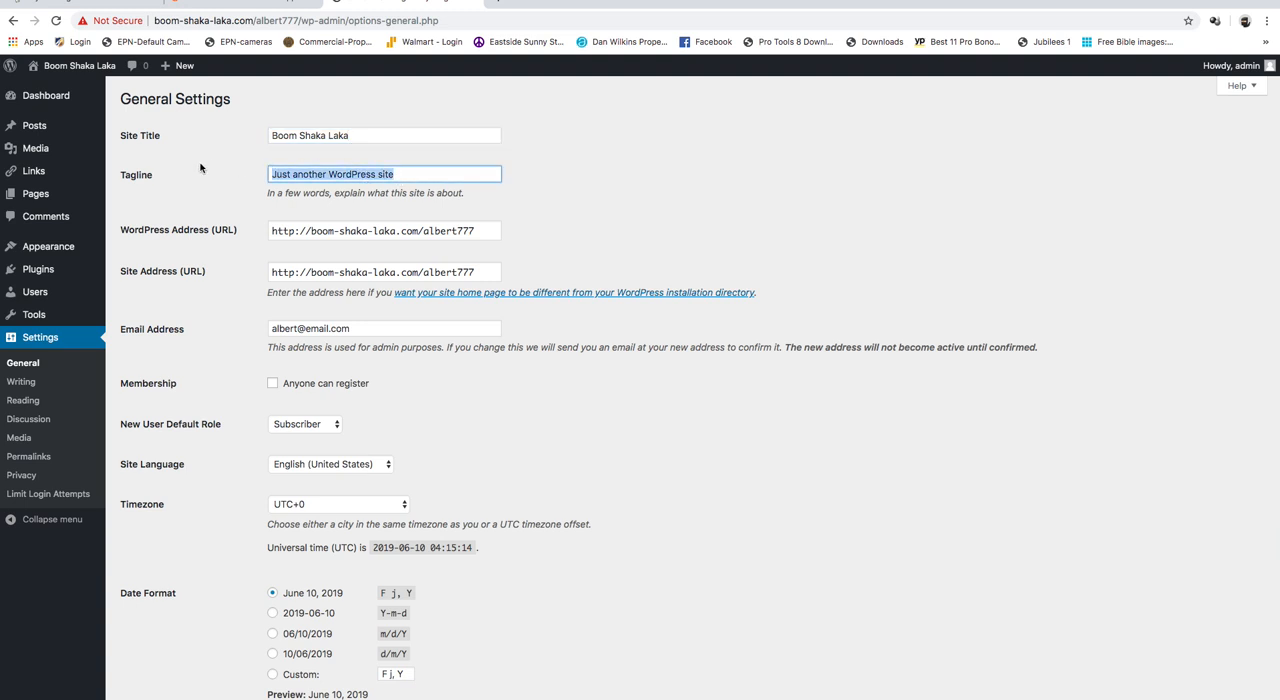
{"action": "key", "text": "BackSpace"}
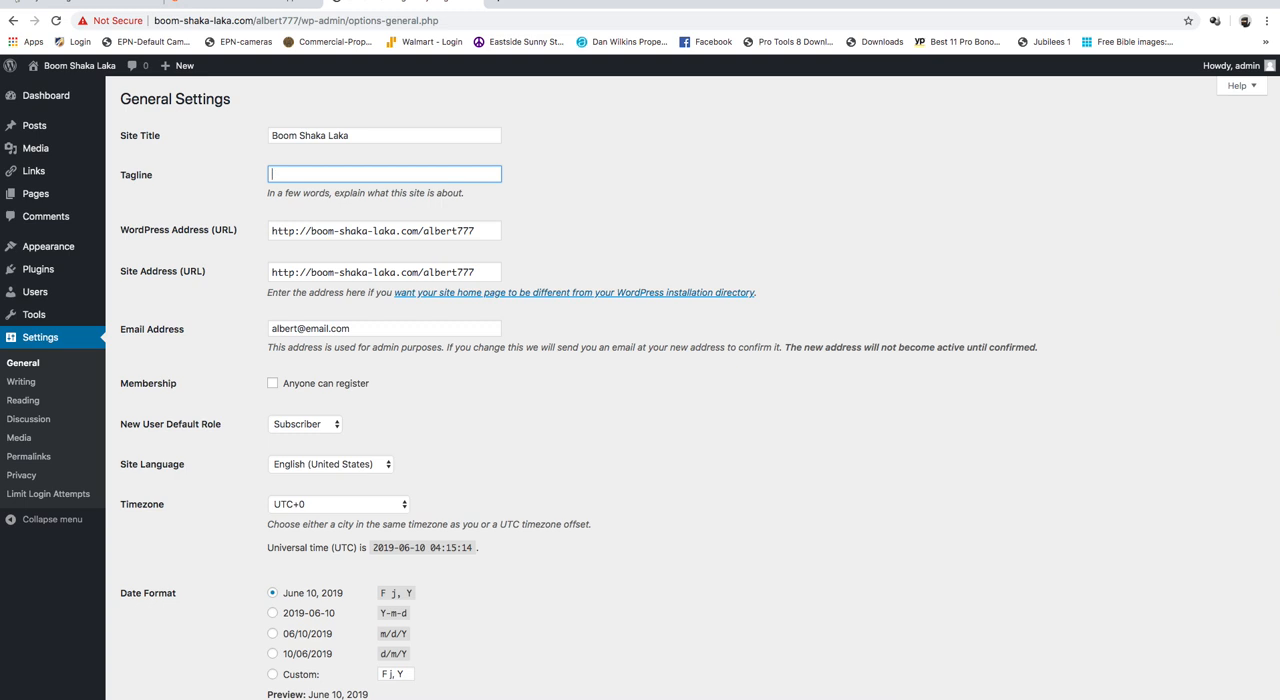
{"action": "type", "text": "A"}
{"action": "key", "text": "BackSpace"}
{"action": "key", "text": "BackSpace"}
{"action": "type", "text": "In your face"}
{"action": "scroll", "coordinate": [406, 450], "scroll_direction": "down", "scroll_amount": 2}
{"action": "scroll", "coordinate": [406, 450], "scroll_direction": "down", "scroll_amount": 4}
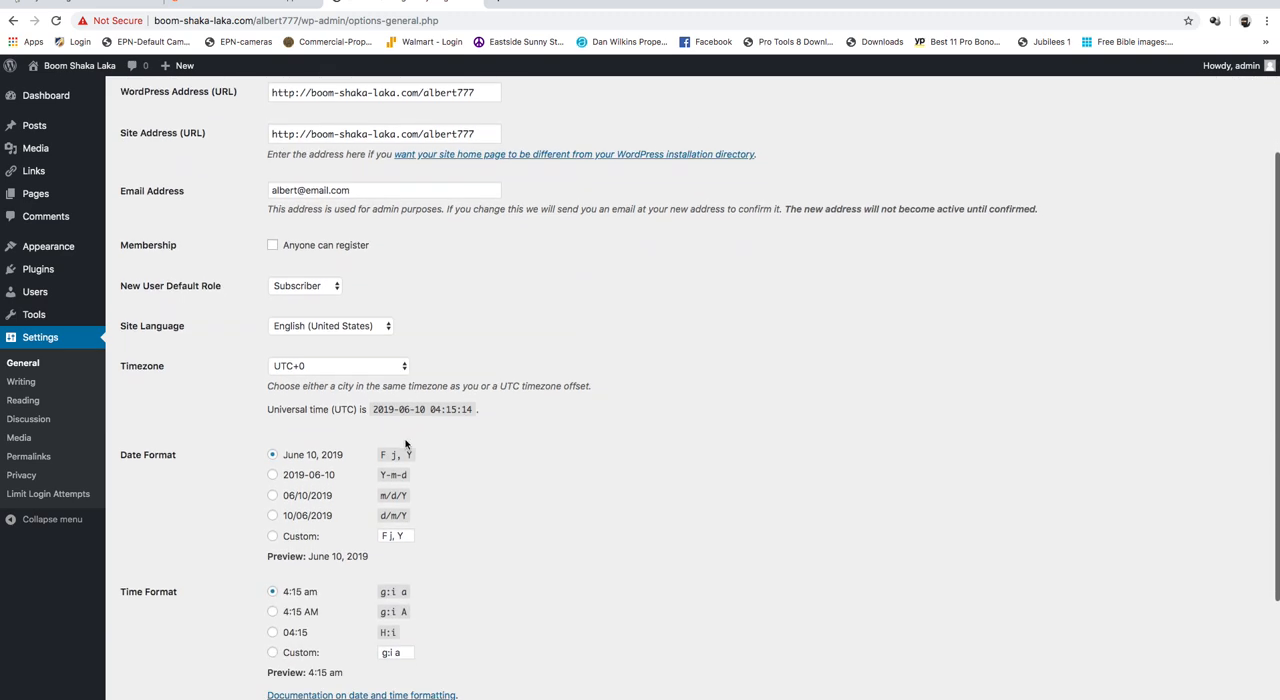
{"action": "scroll", "coordinate": [363, 443], "scroll_direction": "up", "scroll_amount": 6}
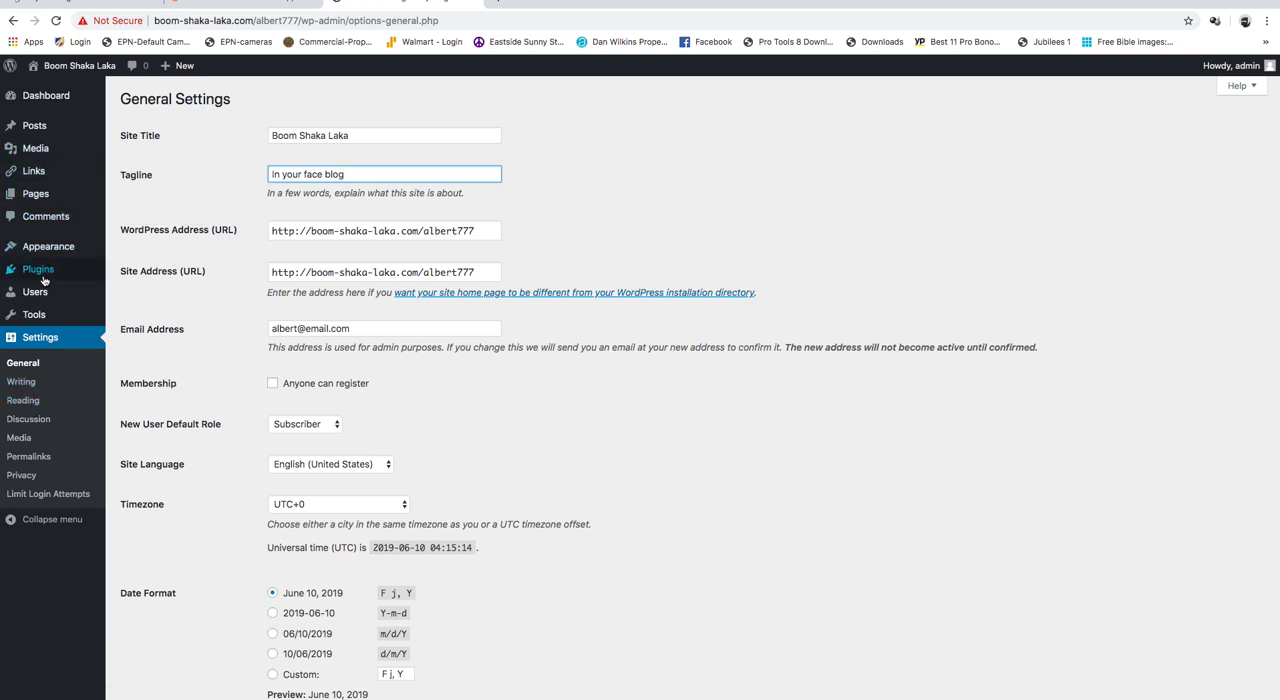
{"action": "mouse_move", "coordinate": [42, 289]}
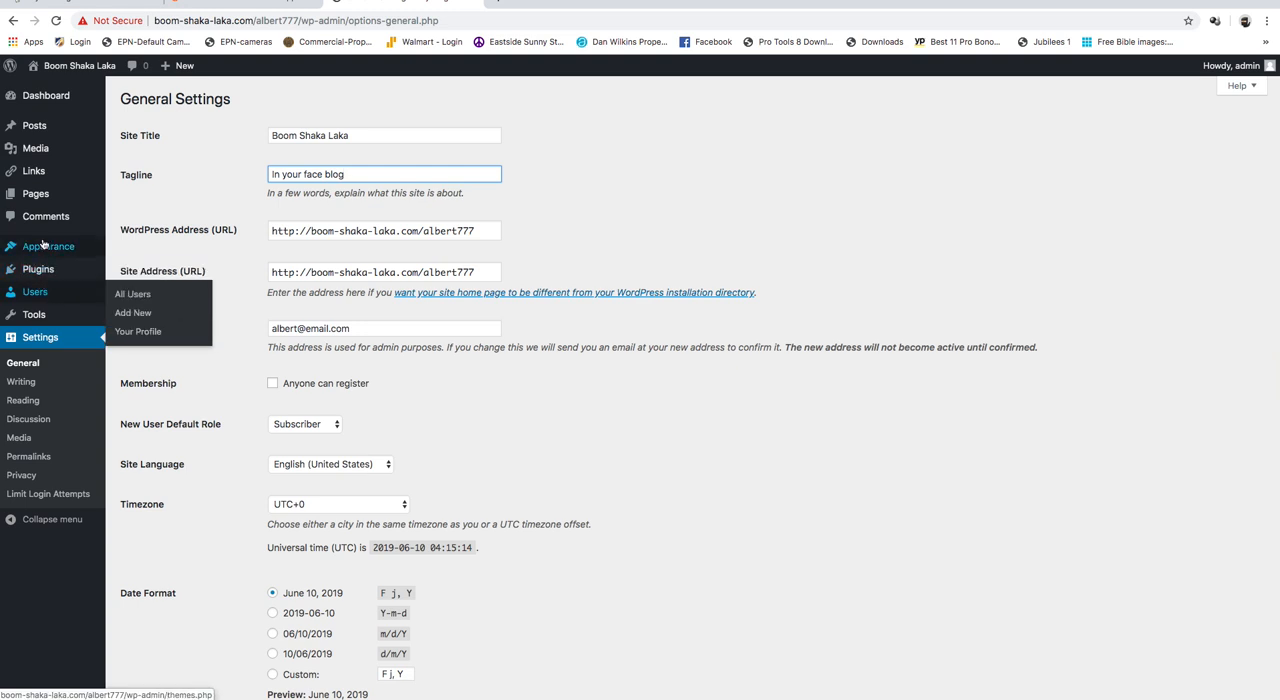
- Open the site's themes, start adding a new one, and look through the featured themes
{"action": "mouse_move", "coordinate": [42, 249]}
{"action": "left_click", "coordinate": [139, 251]}
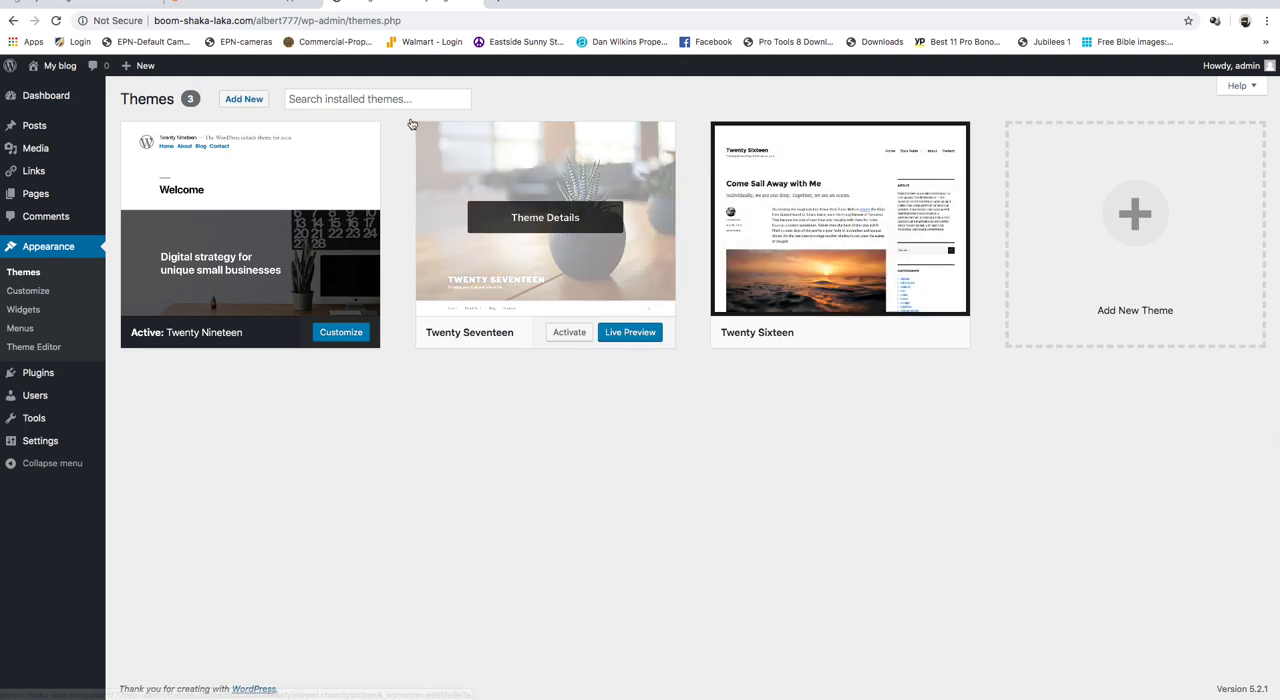
{"action": "left_click", "coordinate": [343, 100]}
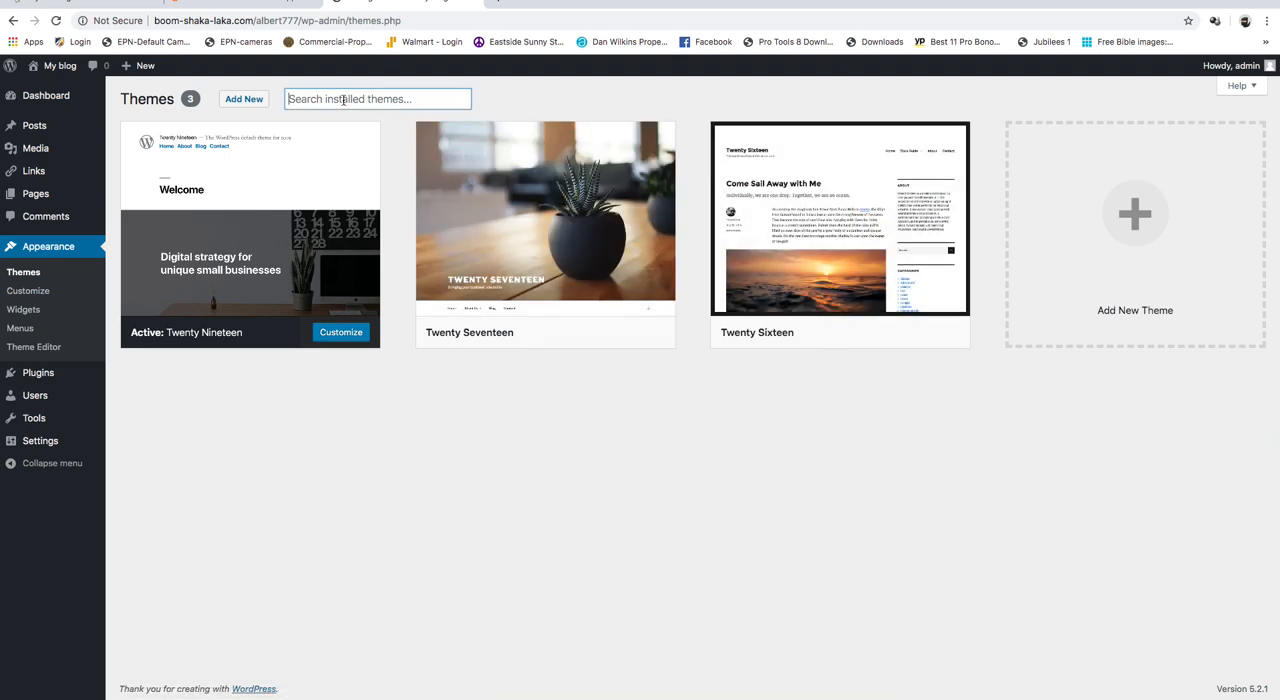
{"action": "left_click", "coordinate": [241, 100]}
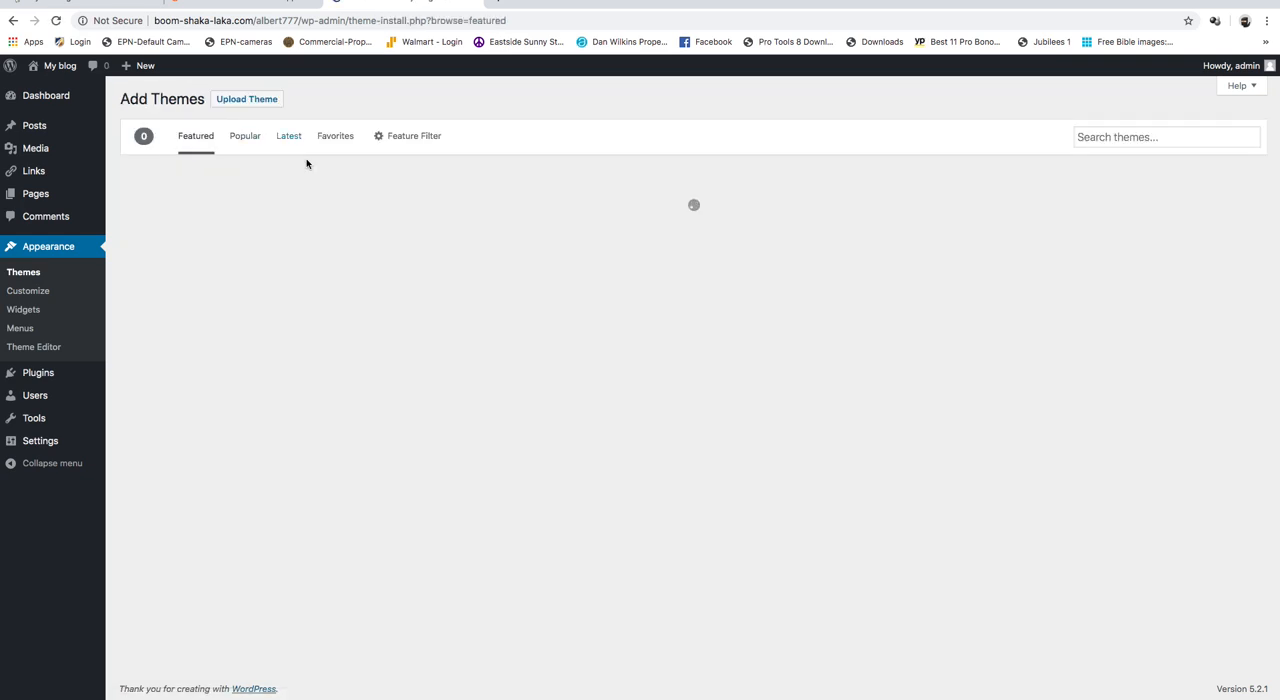
{"action": "scroll", "coordinate": [716, 522], "scroll_direction": "down", "scroll_amount": 5}
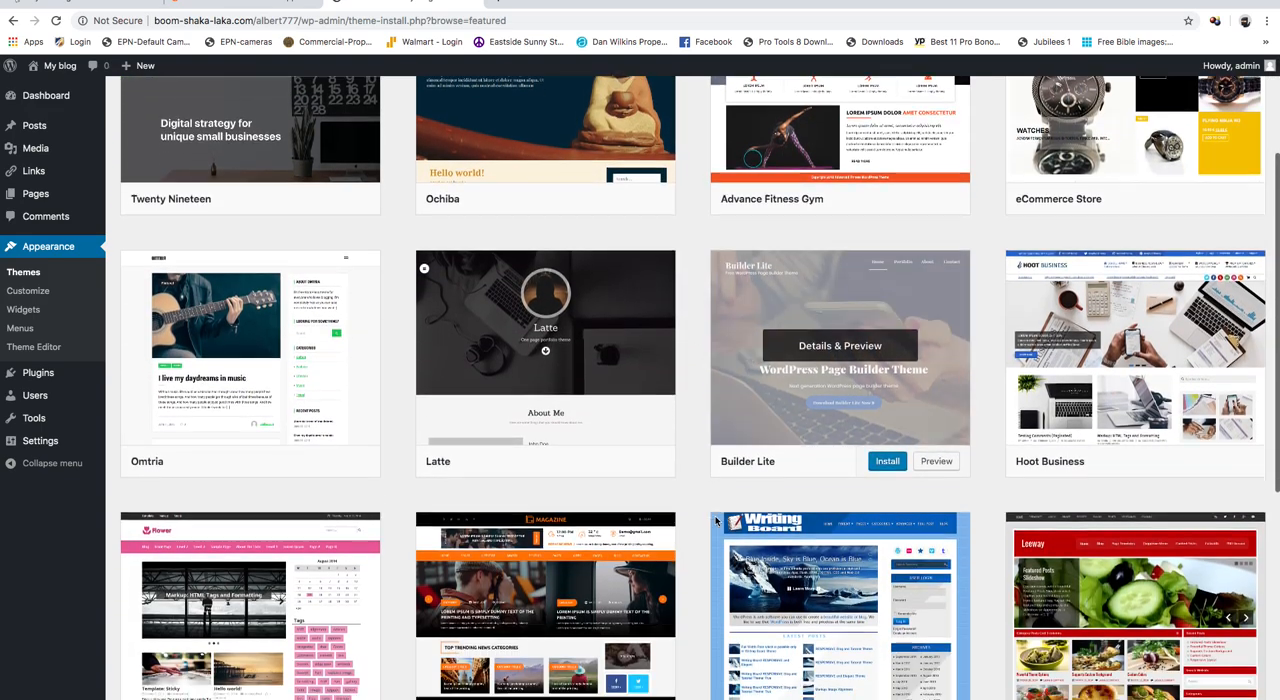
{"action": "scroll", "coordinate": [708, 517], "scroll_direction": "down", "scroll_amount": 2}
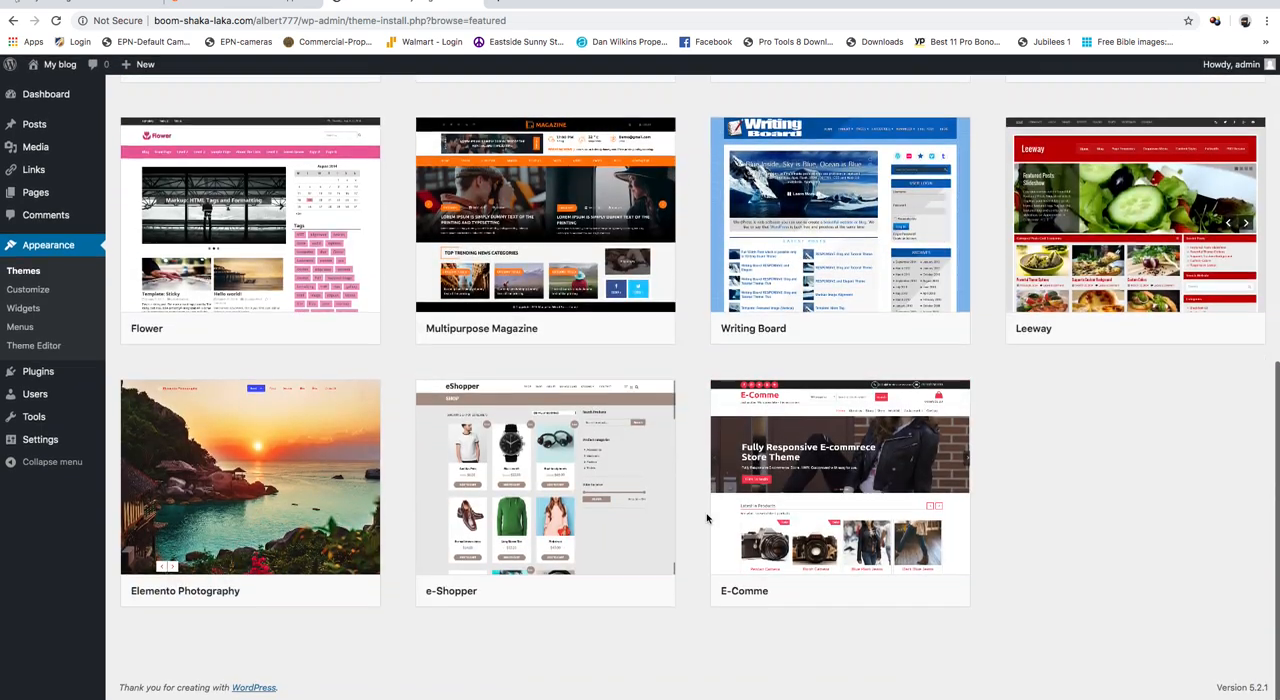
{"action": "scroll", "coordinate": [708, 517], "scroll_direction": "up", "scroll_amount": 6}
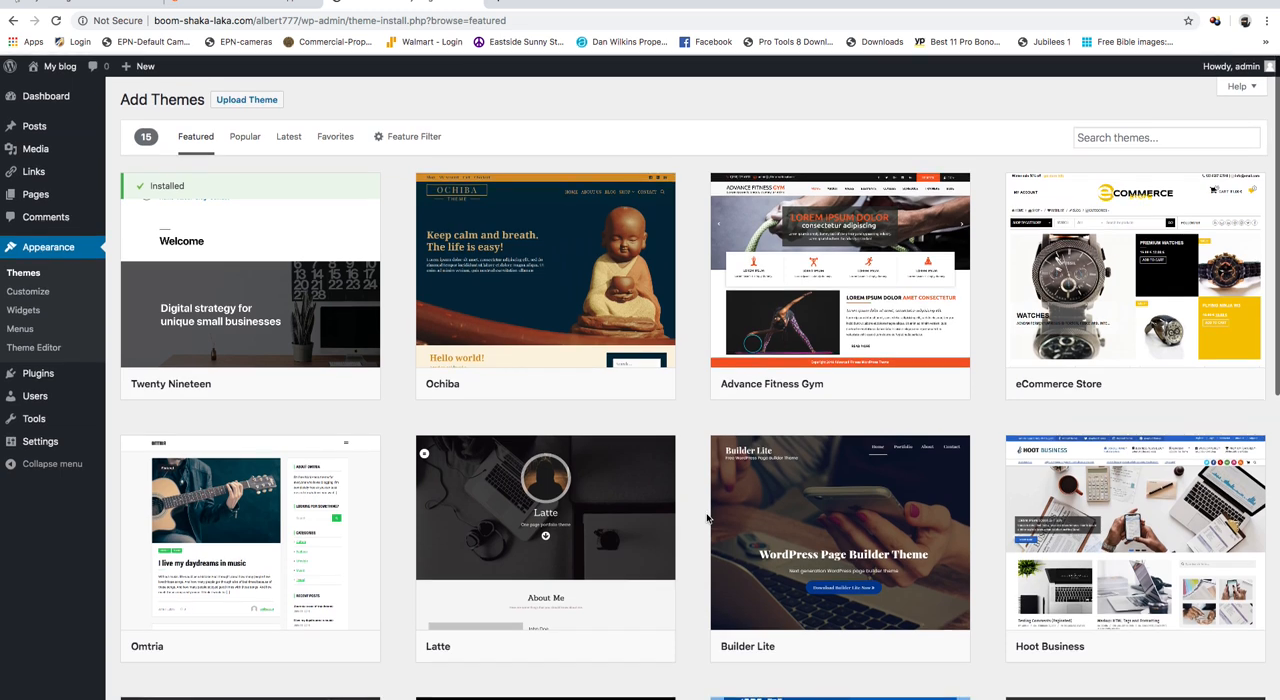
- Browse the popular themes, then install and activate the Mesmerize theme
{"action": "left_click", "coordinate": [253, 144]}
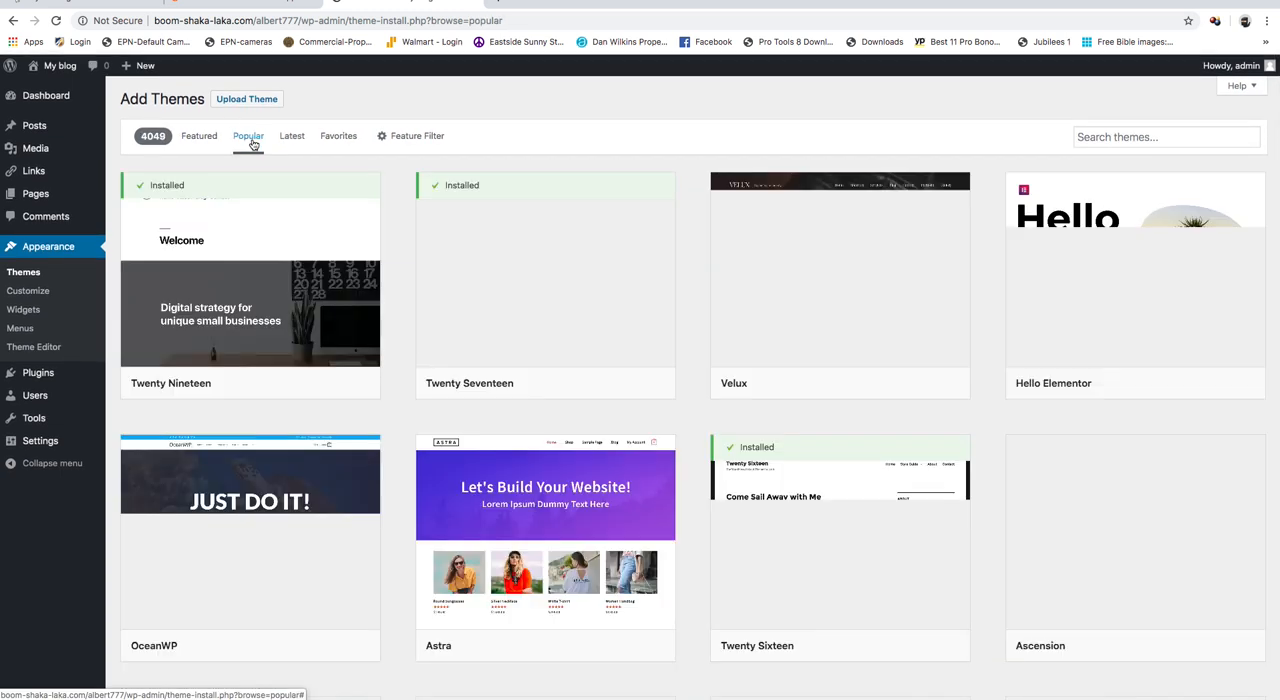
{"action": "scroll", "coordinate": [852, 375], "scroll_direction": "down", "scroll_amount": 5}
{"action": "scroll", "coordinate": [852, 375], "scroll_direction": "down", "scroll_amount": 15}
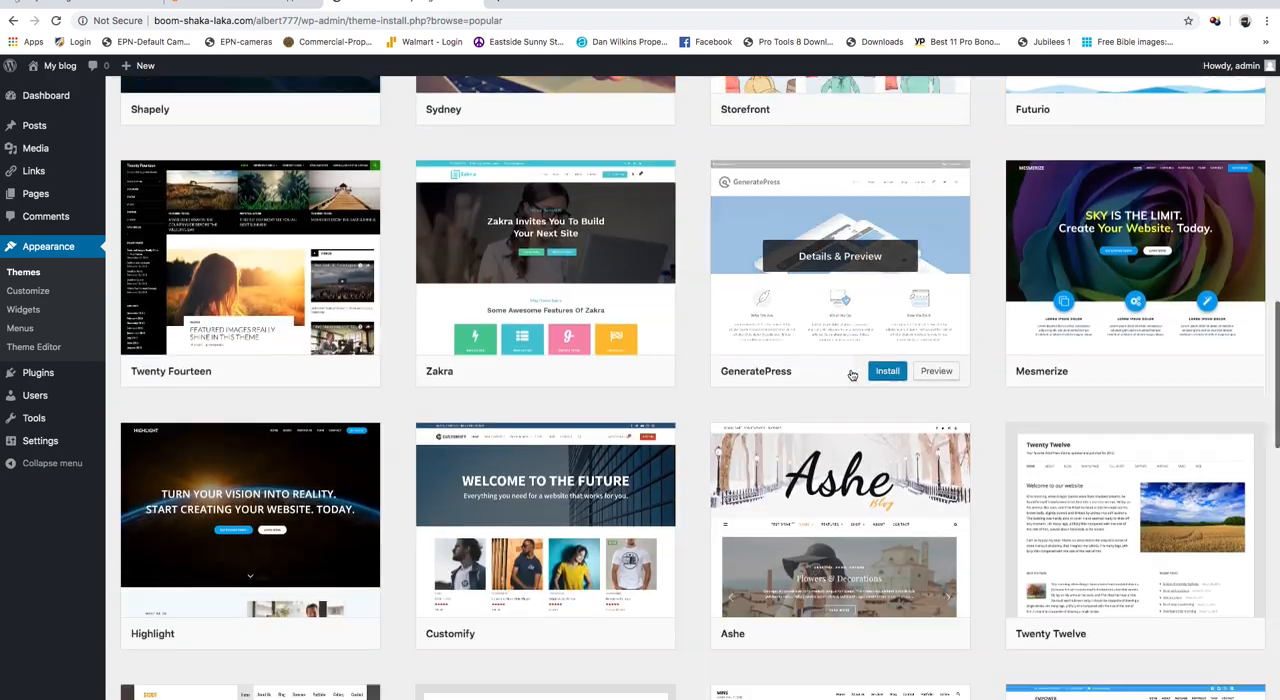
{"action": "scroll", "coordinate": [852, 375], "scroll_direction": "up", "scroll_amount": 15}
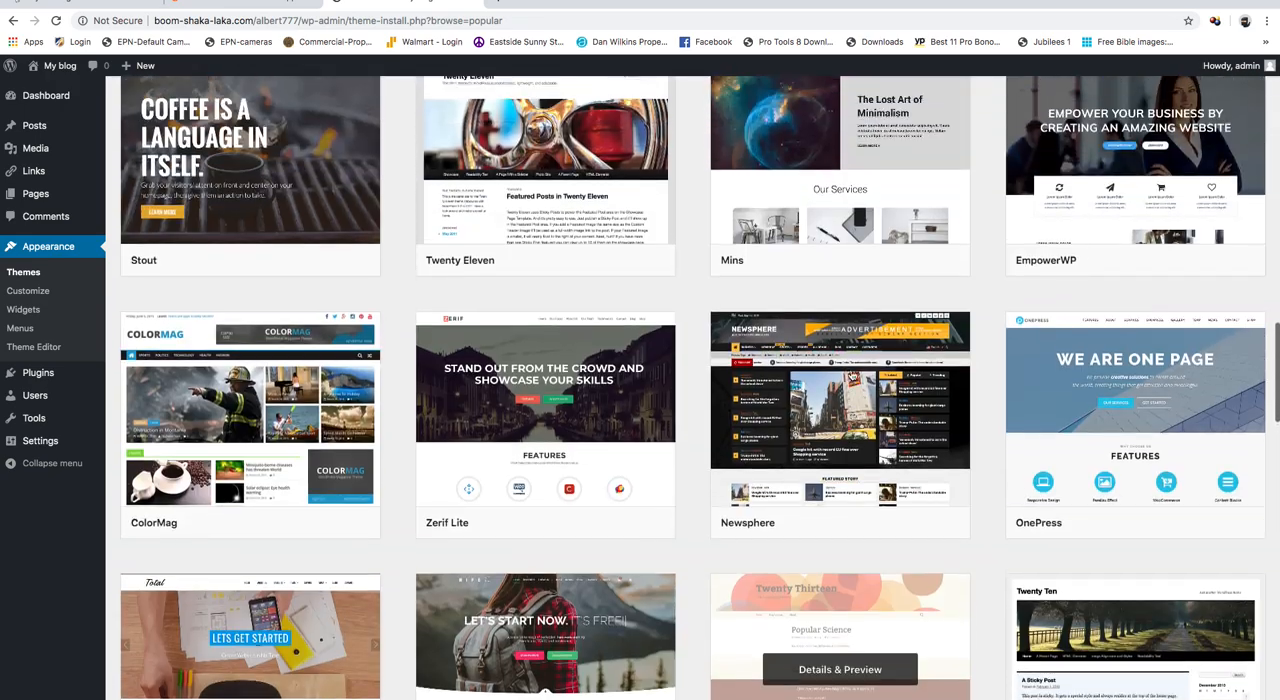
{"action": "scroll", "coordinate": [852, 375], "scroll_direction": "up", "scroll_amount": 5}
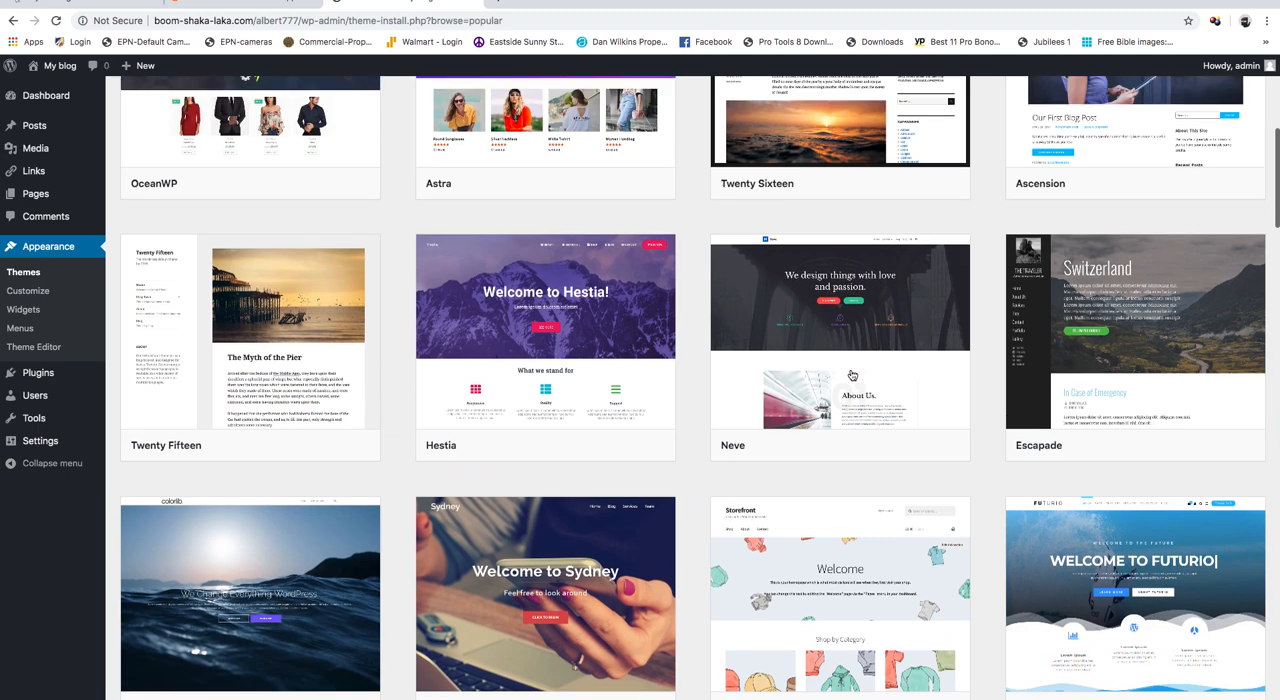
{"action": "scroll", "coordinate": [852, 375], "scroll_direction": "up", "scroll_amount": 4}
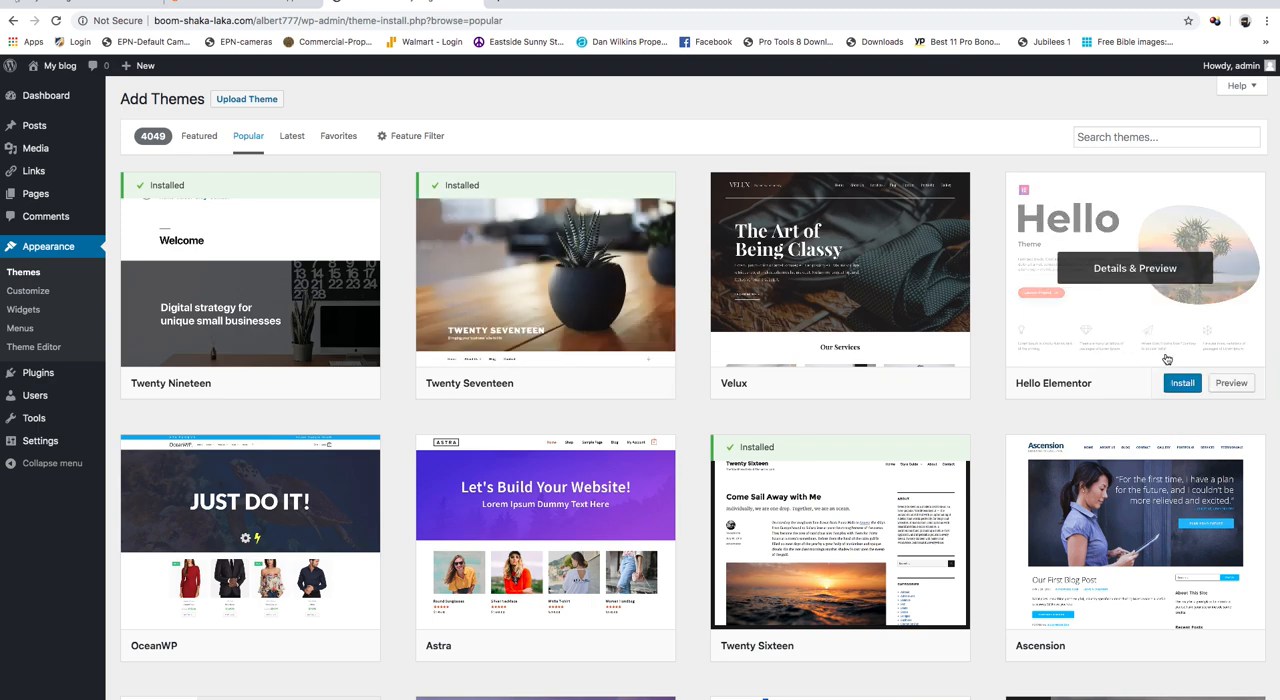
{"action": "scroll", "coordinate": [1098, 640], "scroll_direction": "down", "scroll_amount": 3}
{"action": "scroll", "coordinate": [1098, 640], "scroll_direction": "down", "scroll_amount": 6}
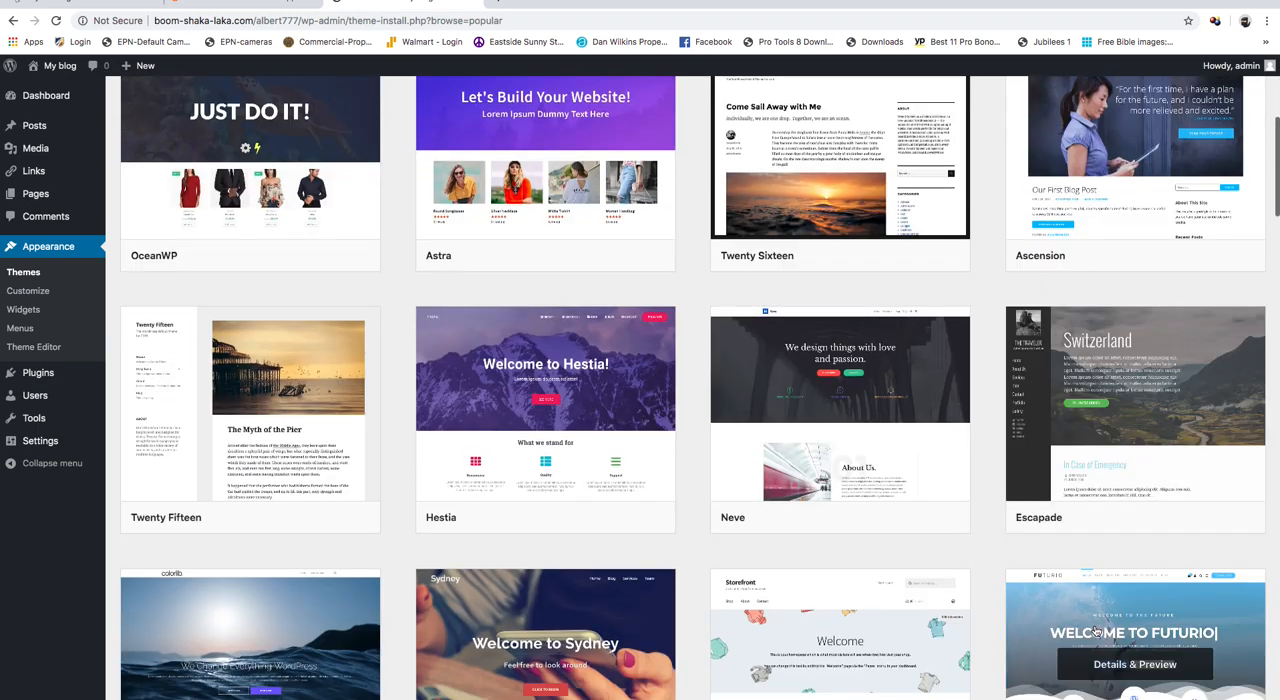
{"action": "scroll", "coordinate": [1096, 630], "scroll_direction": "down", "scroll_amount": 2}
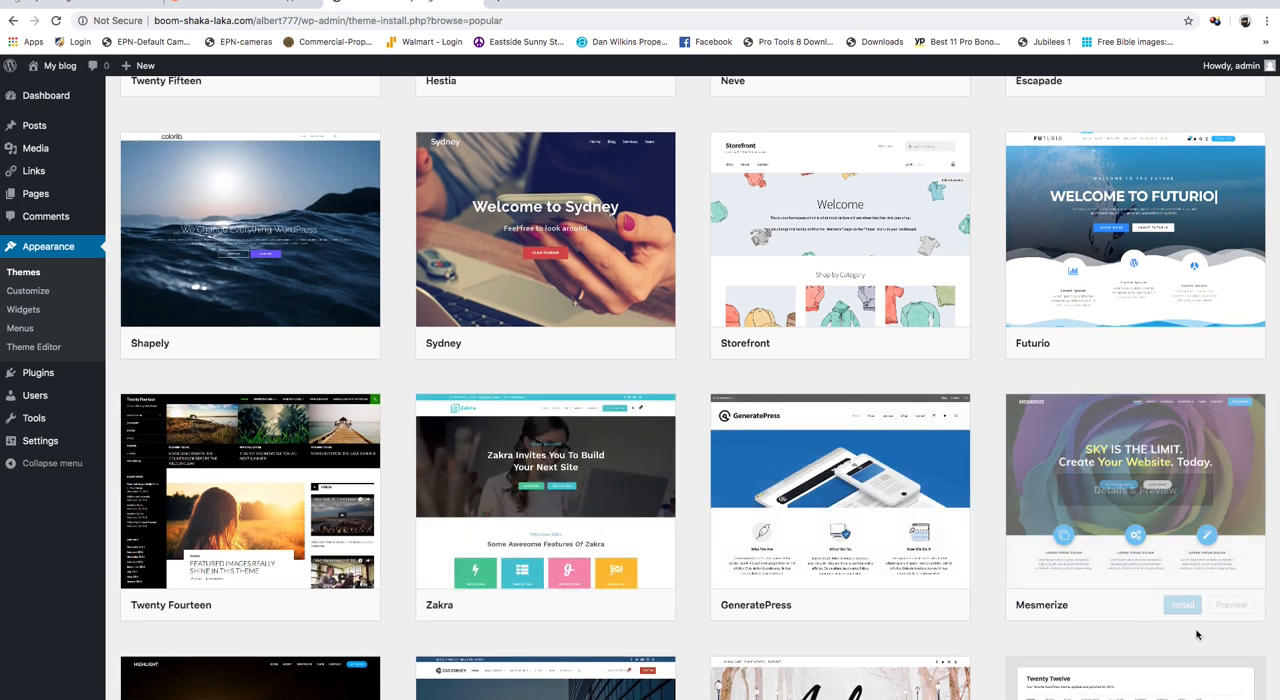
{"action": "left_click", "coordinate": [1172, 605]}
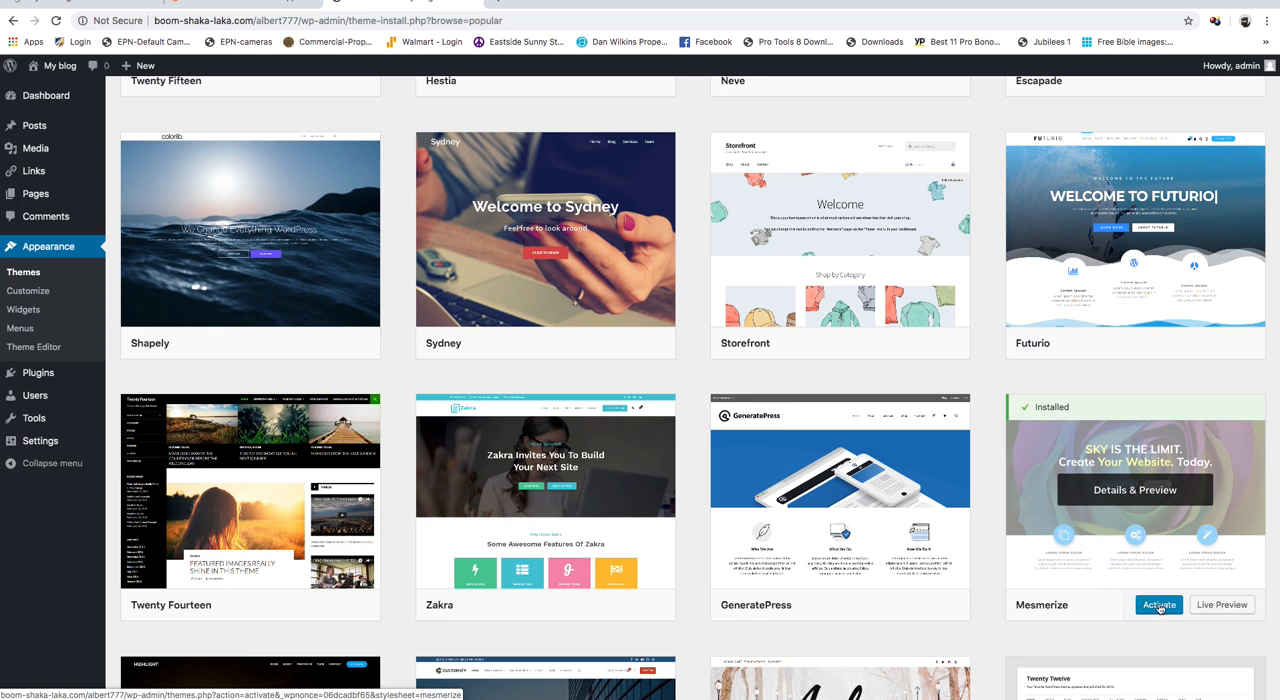
{"action": "left_click", "coordinate": [1159, 605]}
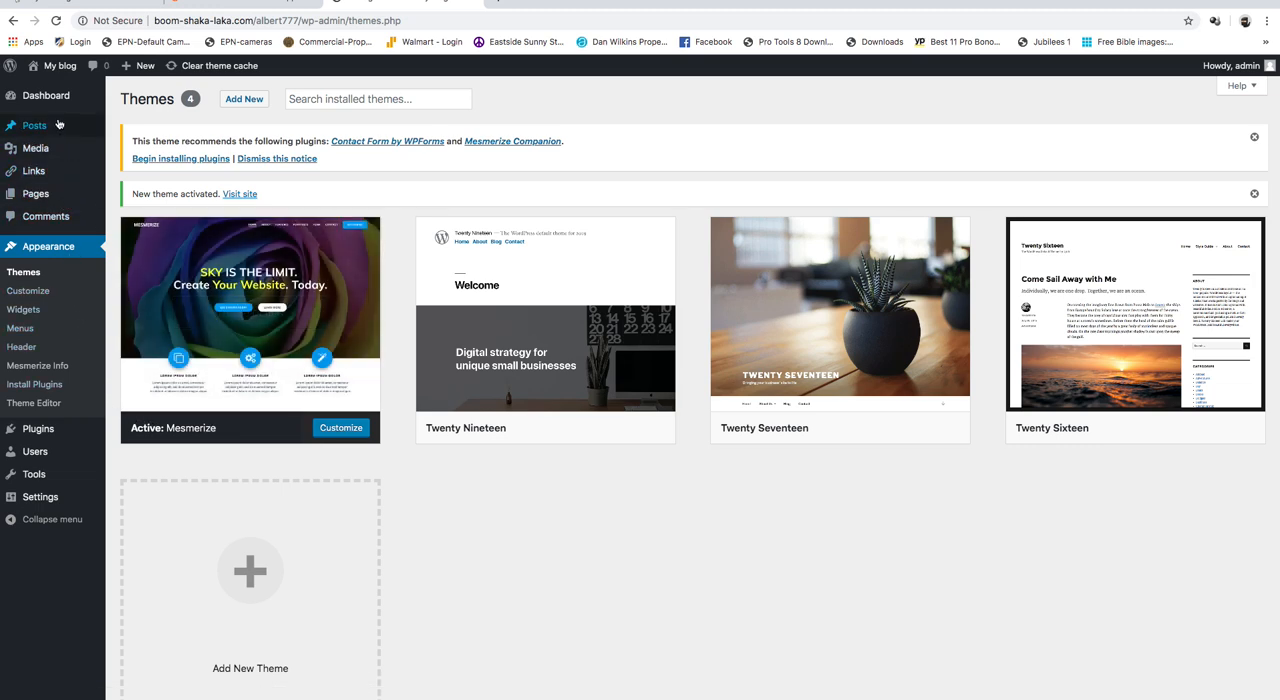
- Visit the live site to view the active theme and examine the site's web address
{"action": "mouse_move", "coordinate": [40, 128]}
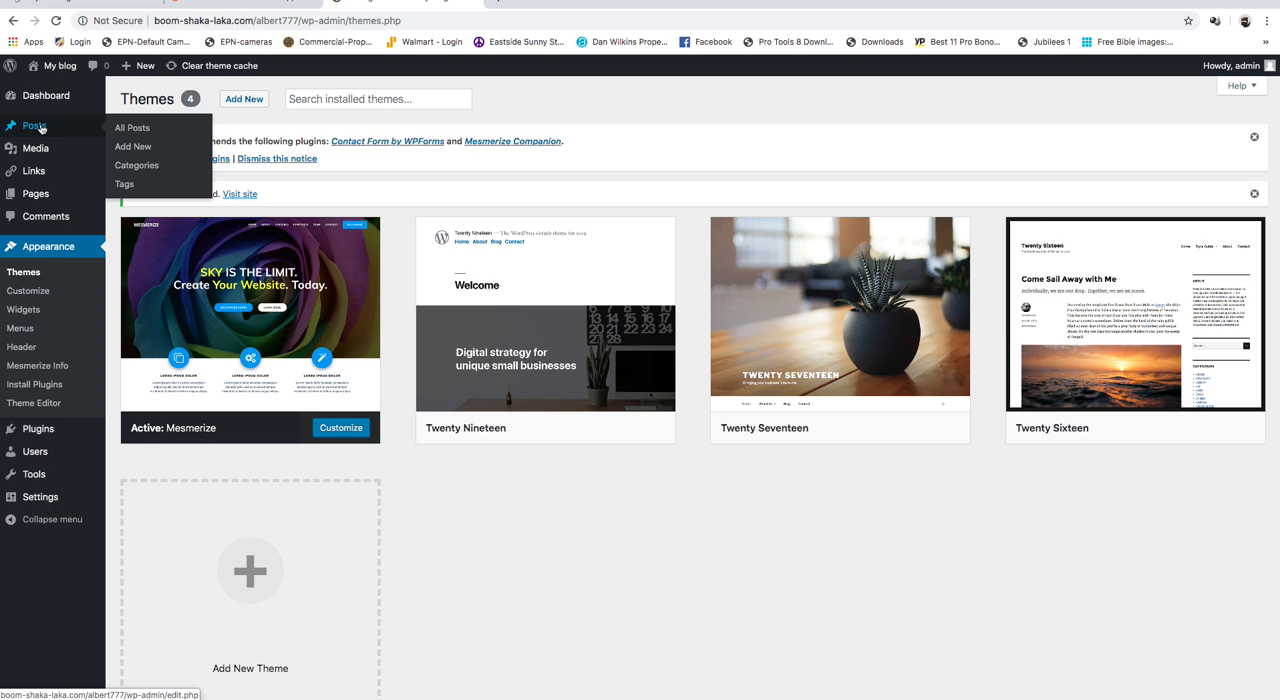
{"action": "mouse_move", "coordinate": [57, 66]}
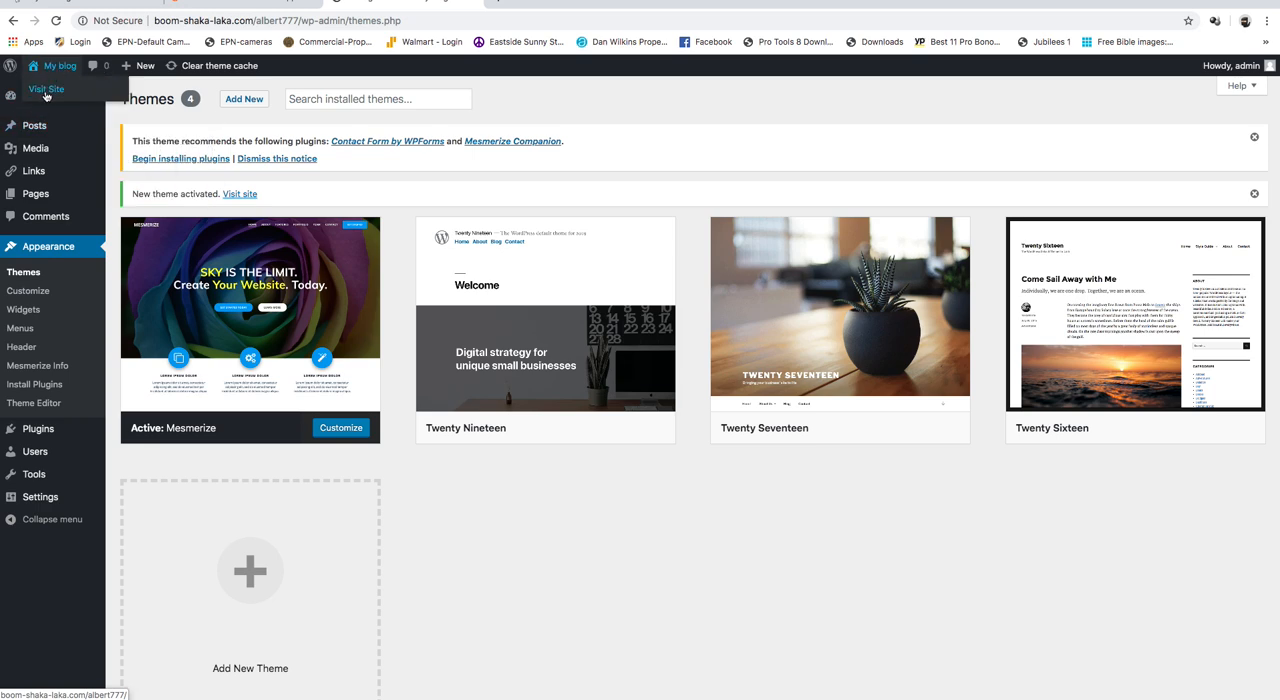
{"action": "left_click", "coordinate": [45, 90]}
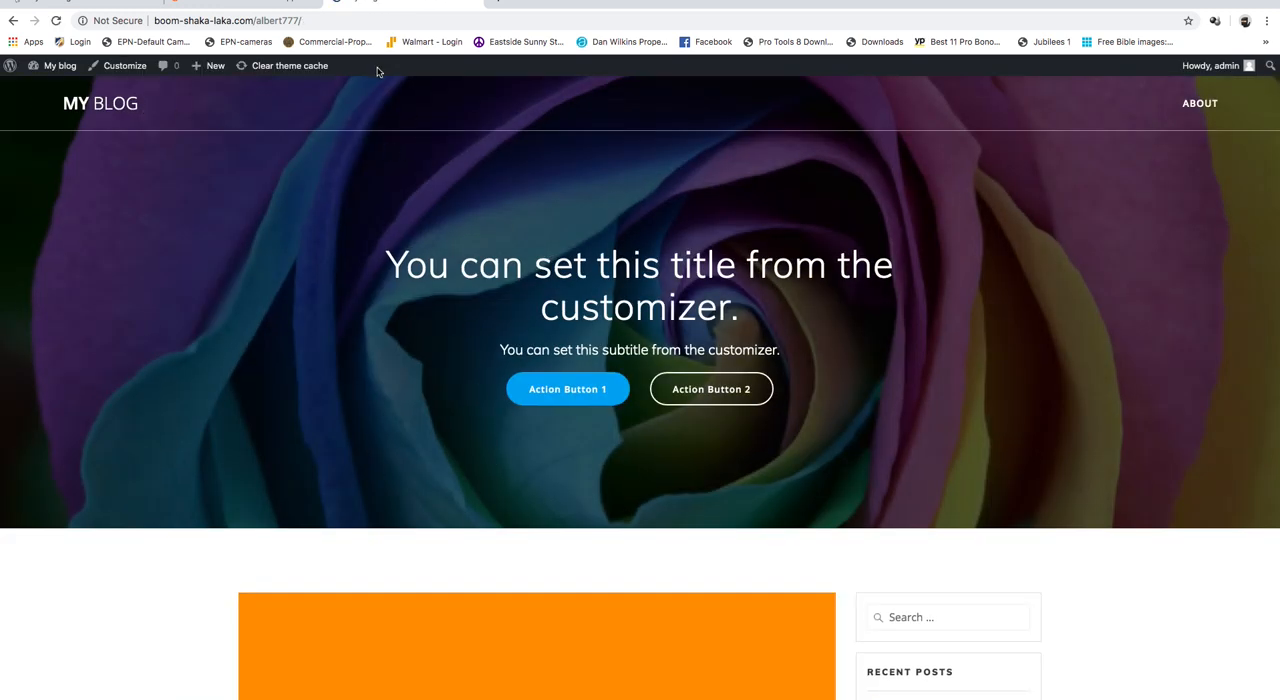
{"action": "left_click", "coordinate": [257, 24]}
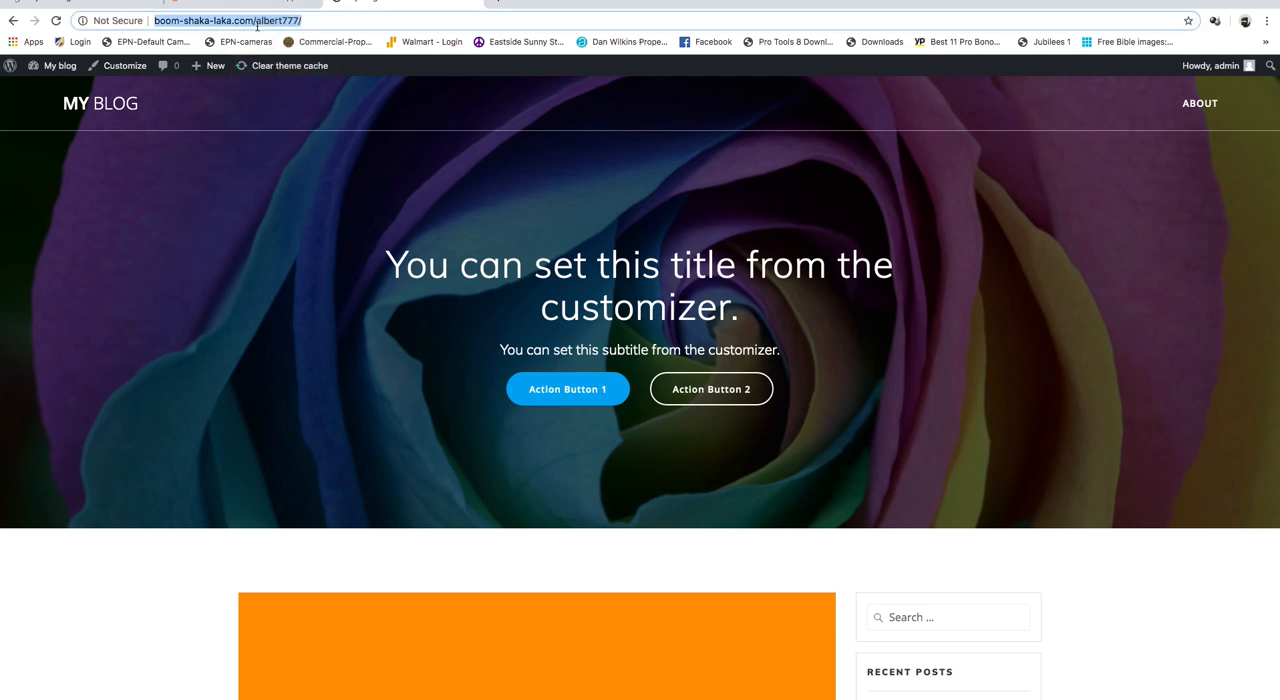
{"action": "left_click", "coordinate": [257, 24]}
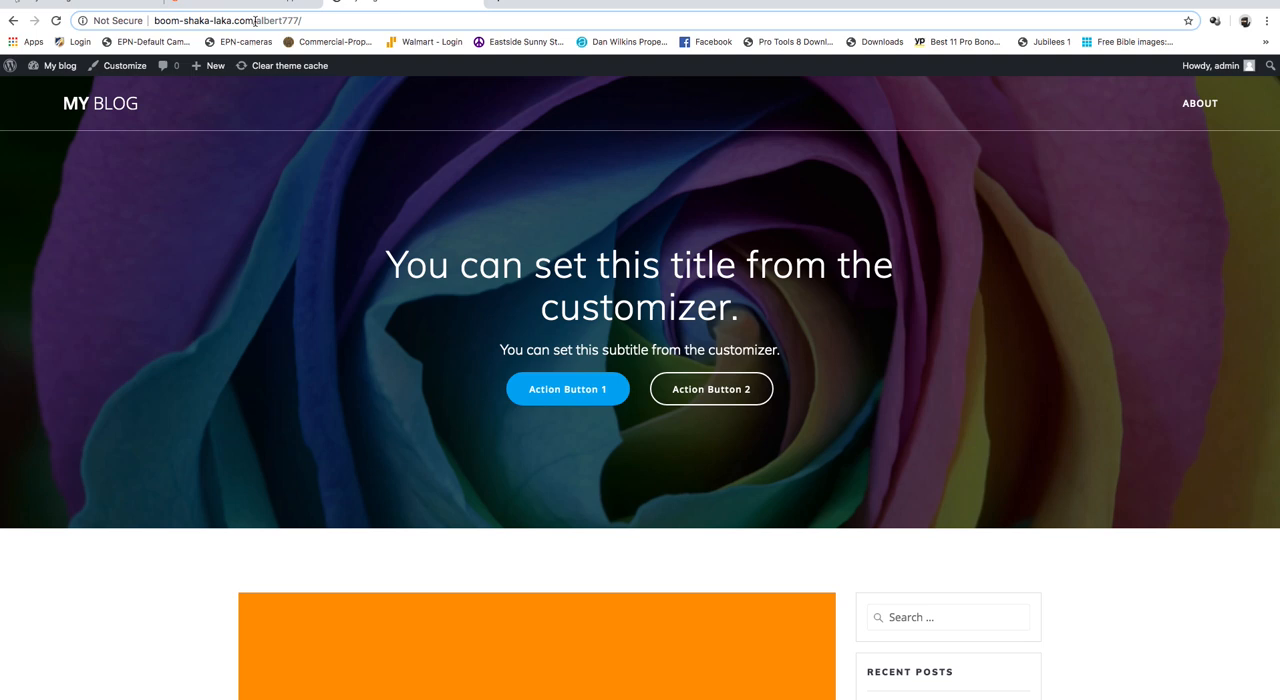